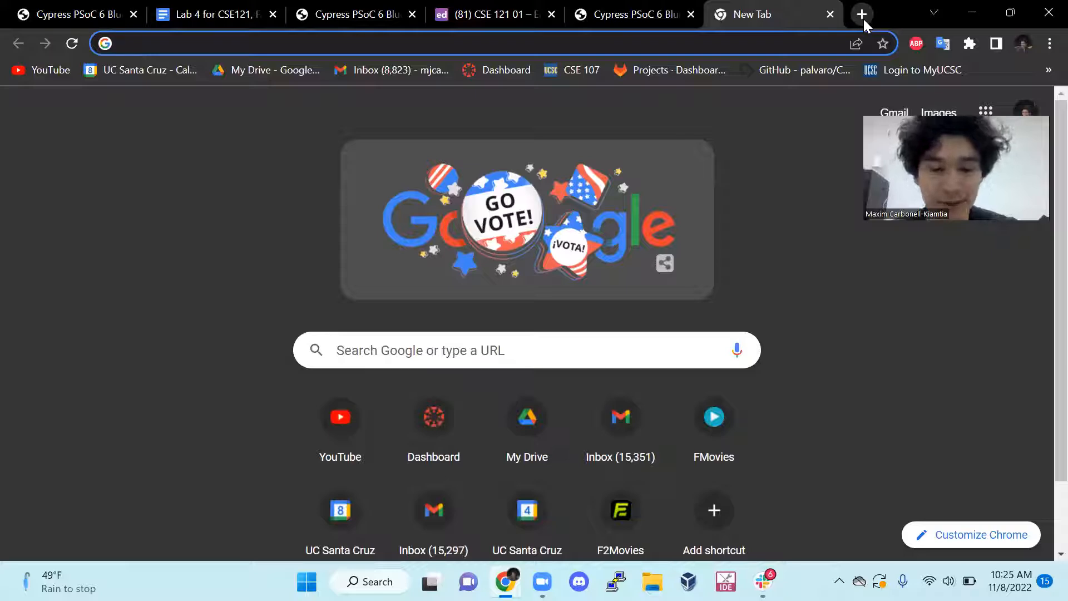
# Go to glean.co, sign in to the Glean web app and close the leftover marketing site tab.
pyautogui.write('glean.co')
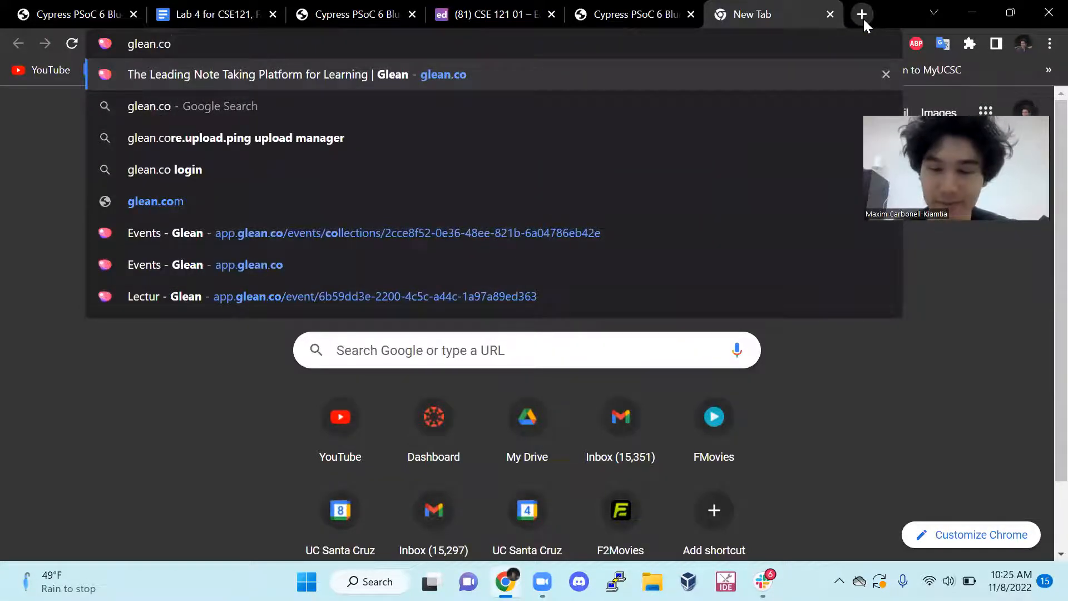
pyautogui.press('Return')
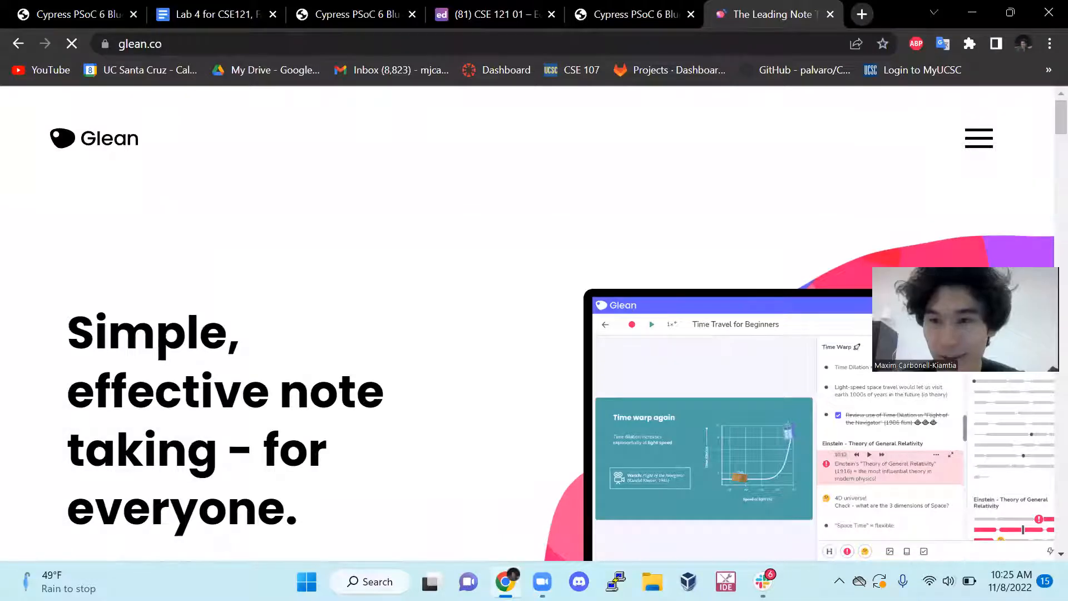
pyautogui.click(980, 139)
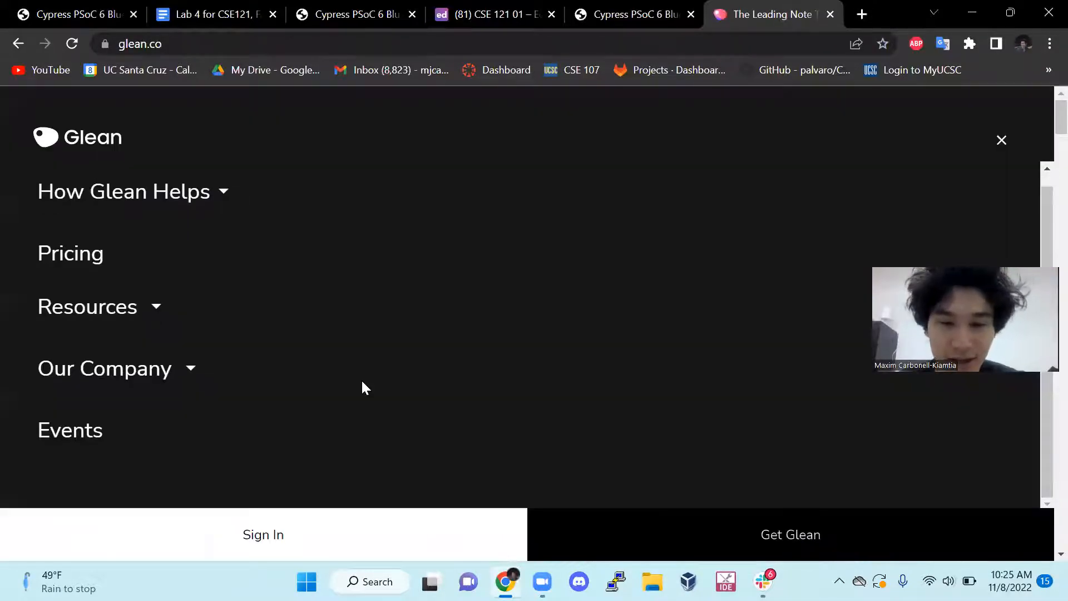
pyautogui.click(1000, 143)
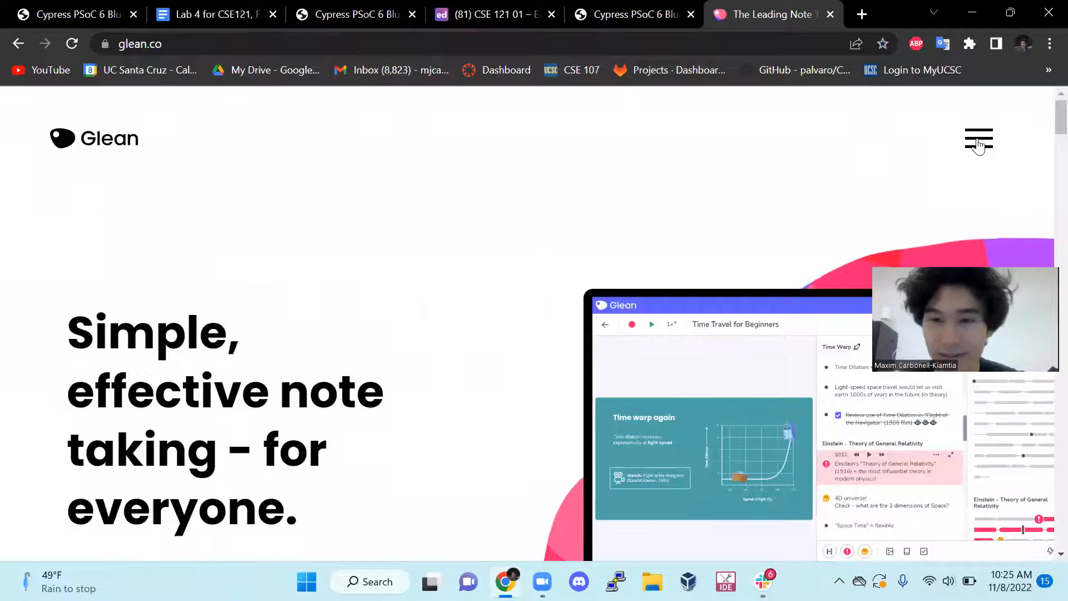
pyautogui.click(979, 142)
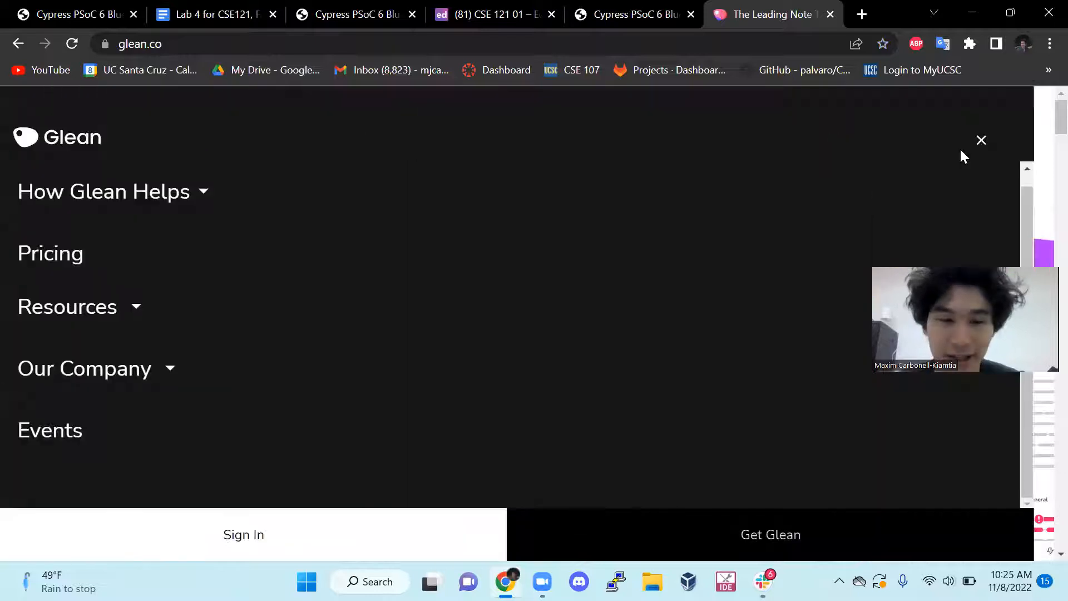
pyautogui.click(272, 537)
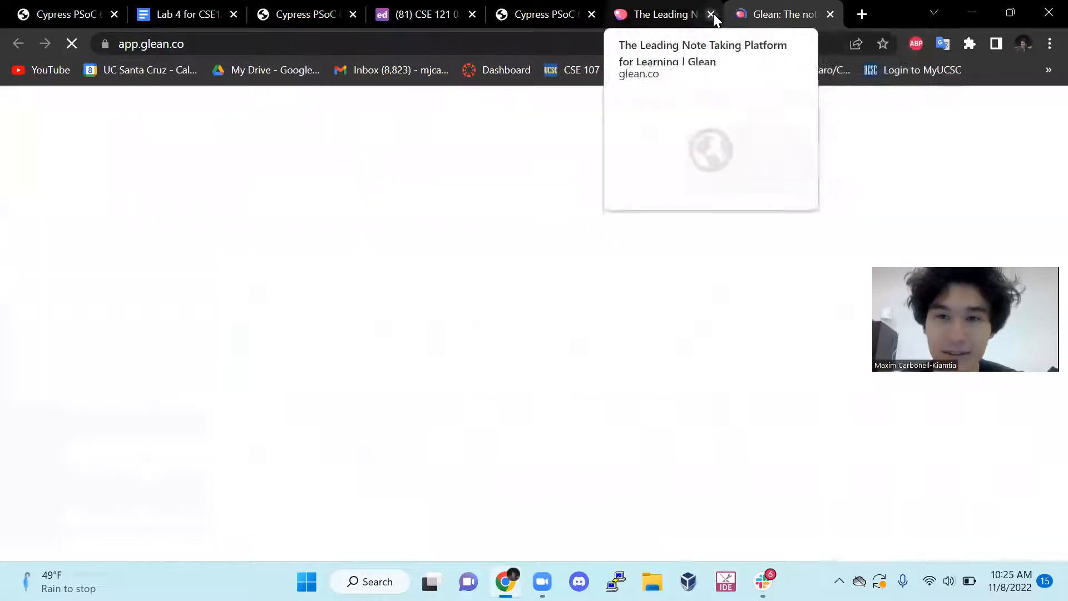
pyautogui.click(712, 13)
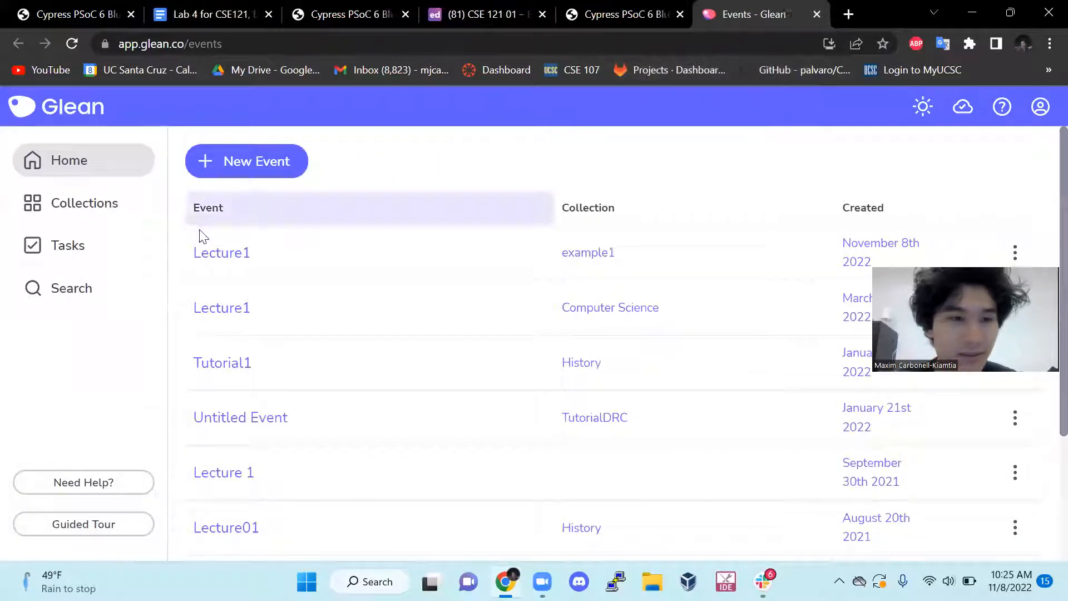
# Look through the full list of existing events on the home page.
pyautogui.click(113, 205)
pyautogui.click(108, 170)
pyautogui.scroll(-3, 421, 360)
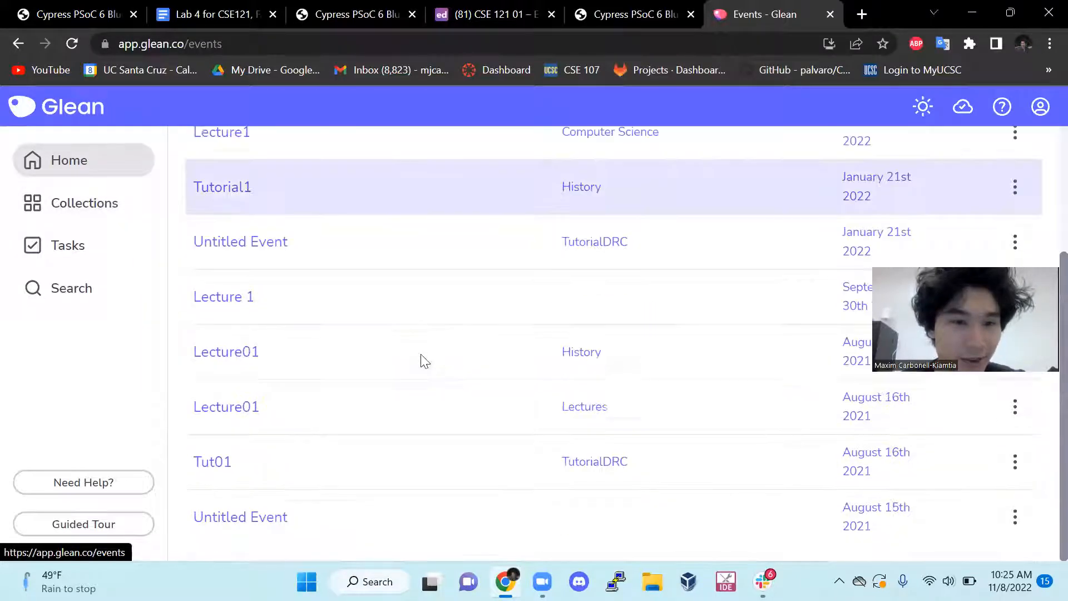
pyautogui.scroll(3, 422, 361)
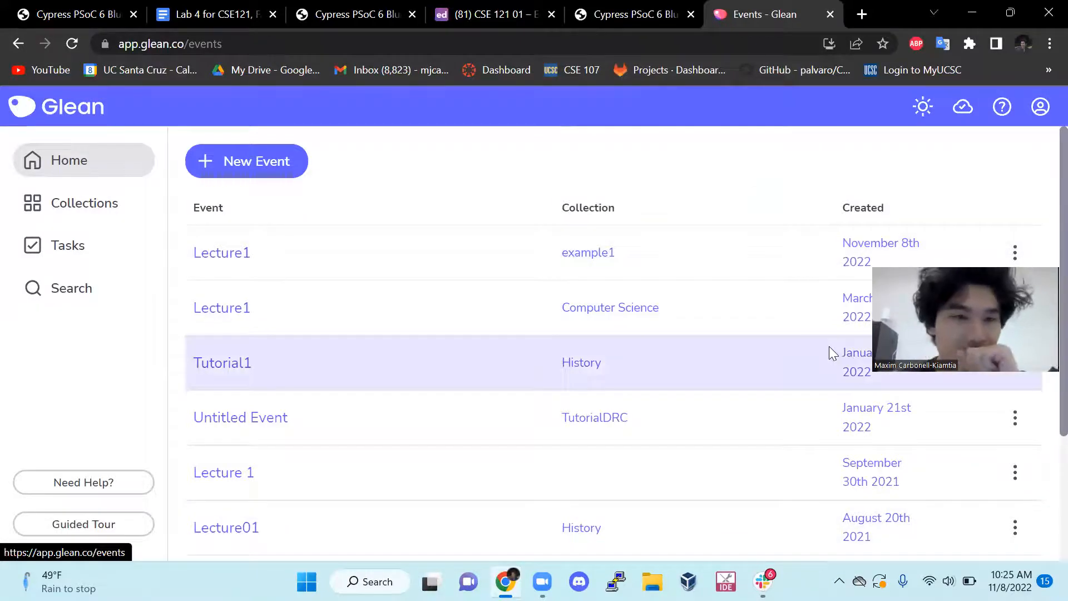
# Review the collections overview and look at the events inside the example1 collection.
pyautogui.click(114, 198)
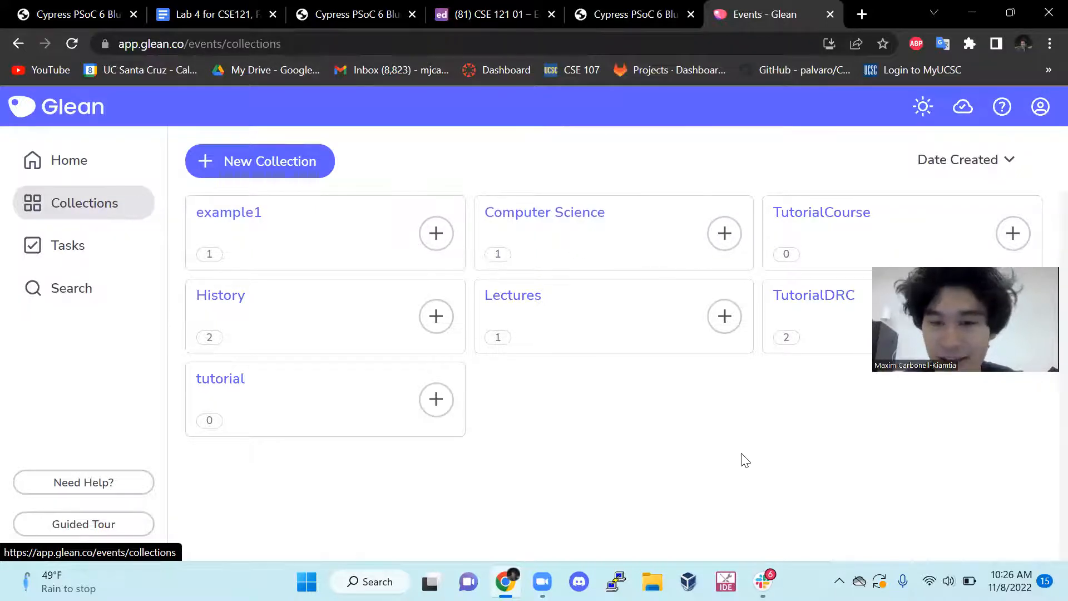
pyautogui.click(103, 163)
pyautogui.click(166, 204)
pyautogui.click(234, 220)
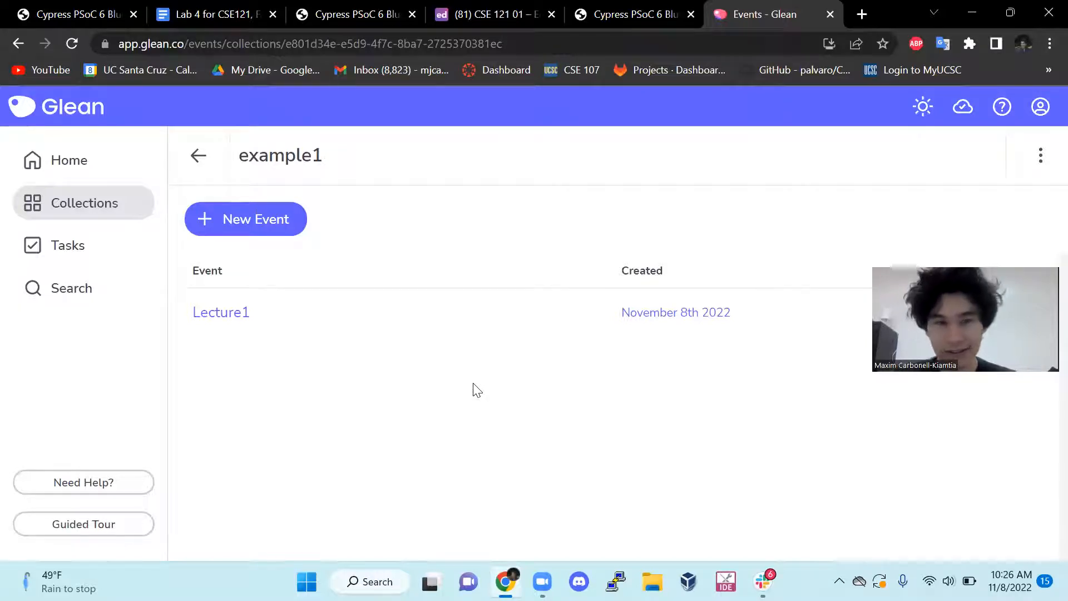
pyautogui.click(68, 207)
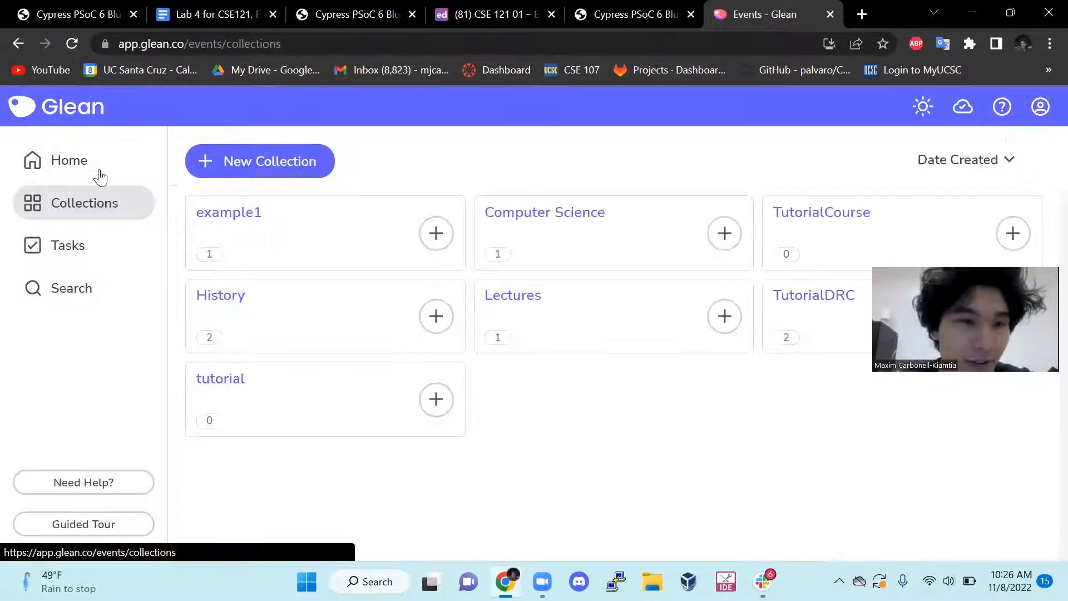
pyautogui.click(100, 177)
# Create a new collection named History185.
pyautogui.click(109, 210)
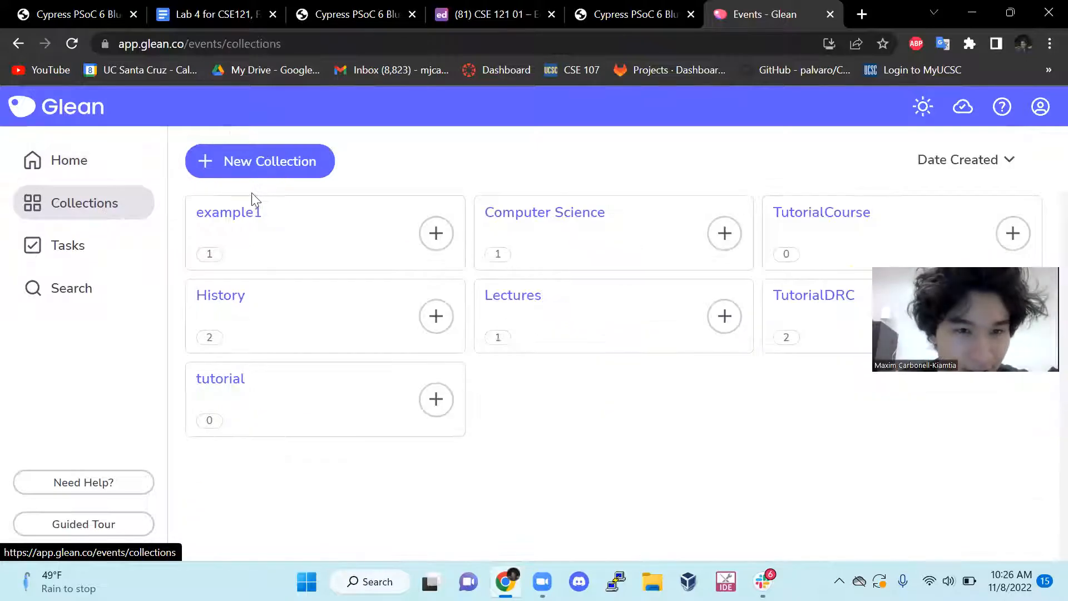
pyautogui.click(268, 161)
pyautogui.click(401, 162)
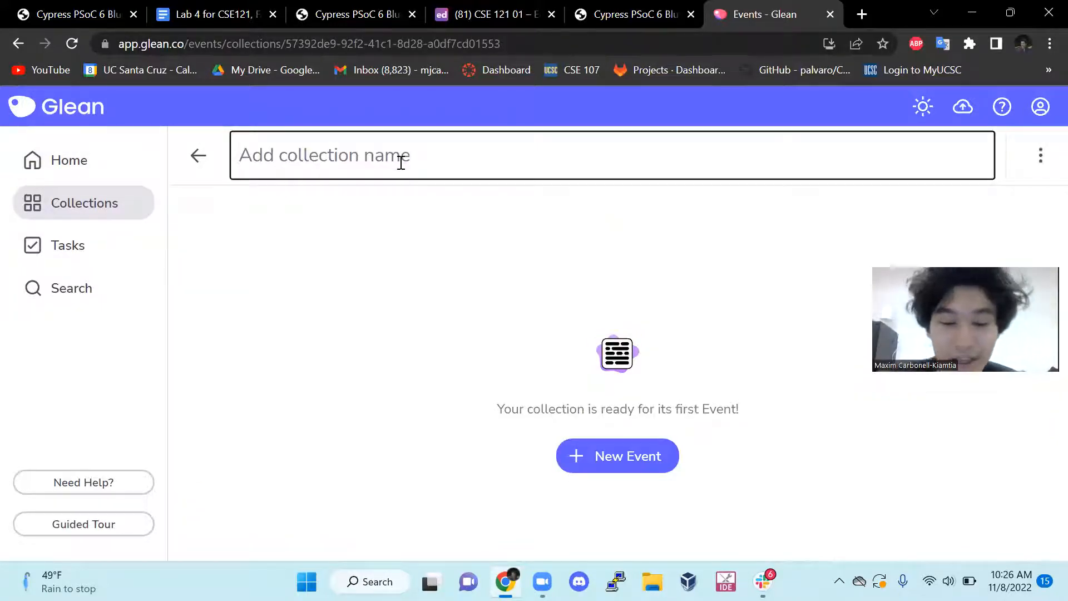
pyautogui.write('History')
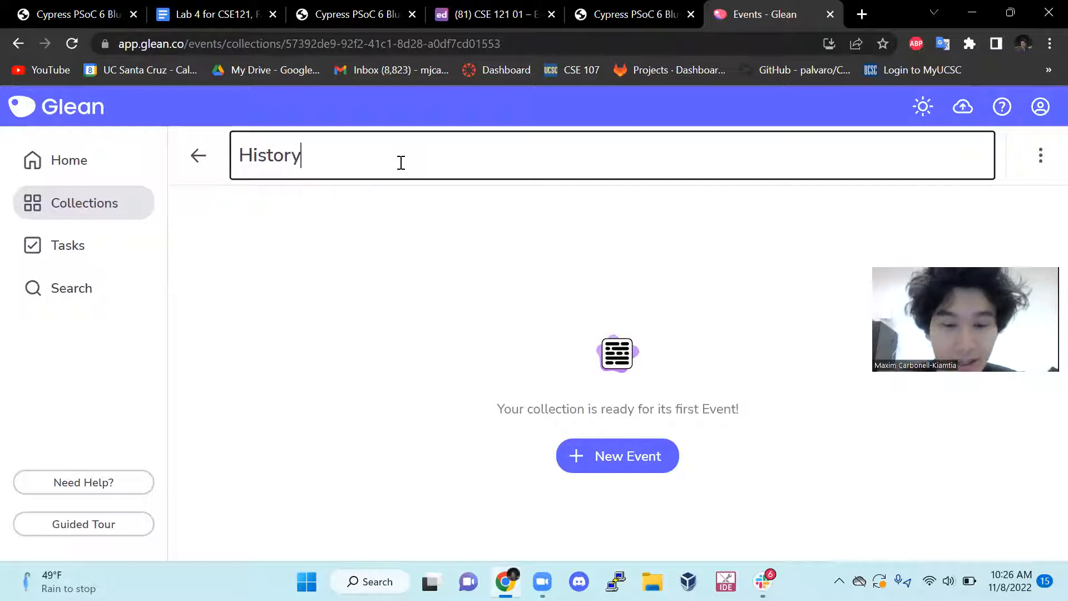
pyautogui.write('185')
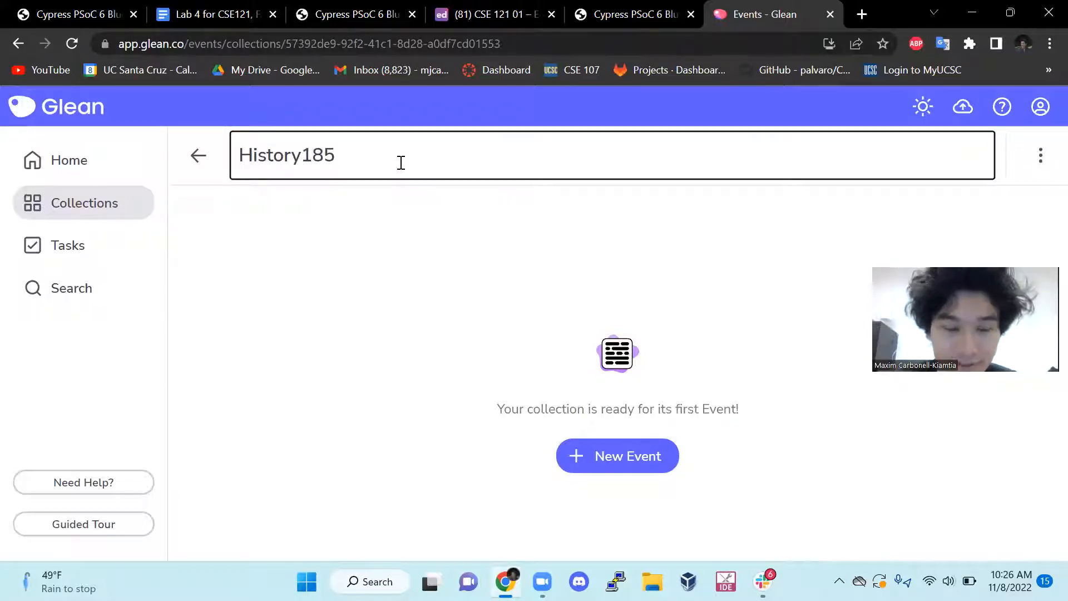
pyautogui.click(527, 374)
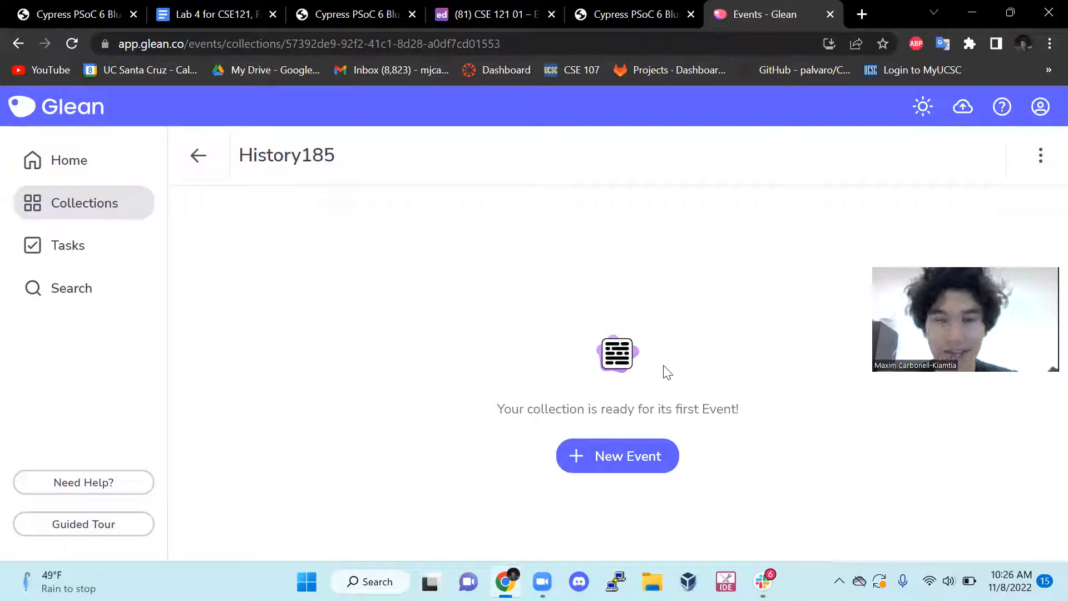
# Add a first event to the History185 collection and title it Lecture1.
pyautogui.click(655, 467)
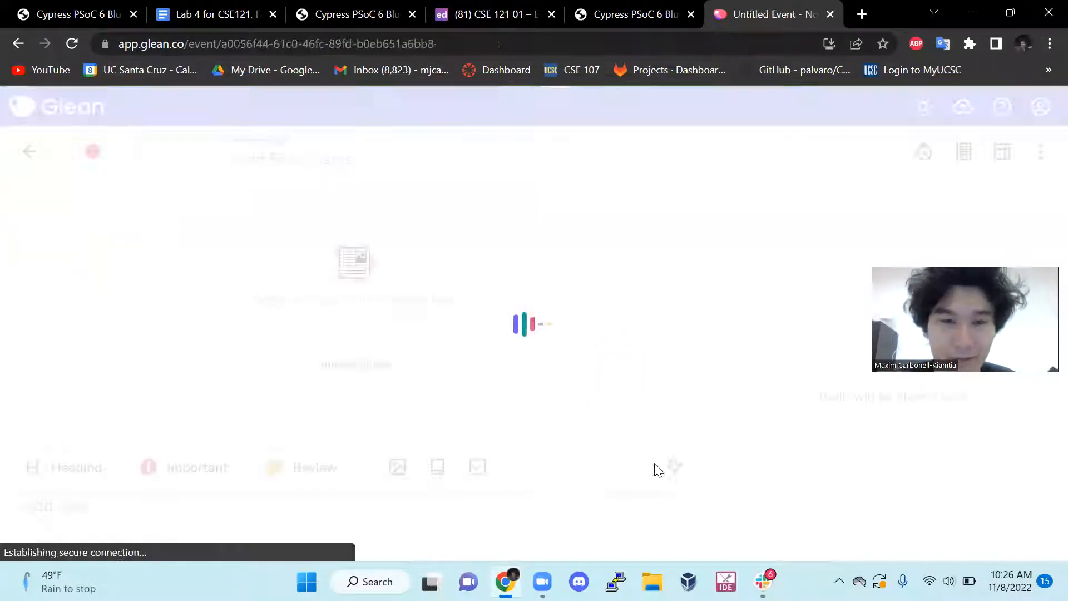
pyautogui.click(353, 160)
pyautogui.write('Lec')
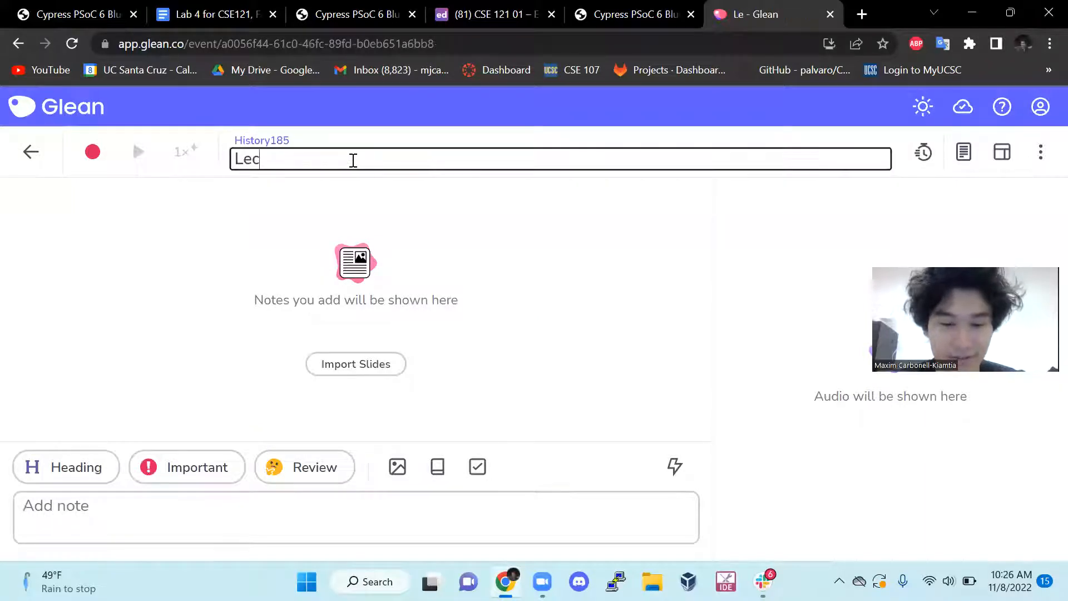
pyautogui.write('ture1')
pyautogui.click(513, 359)
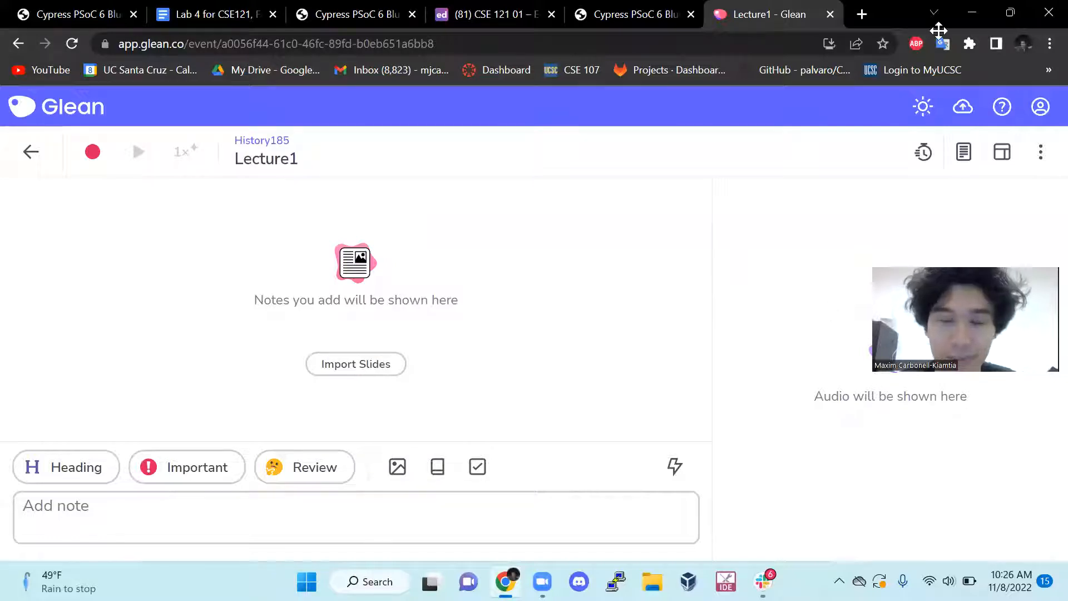
# Import the slides from example.pptx in the Downloads folder into the Lecture1 event.
pyautogui.moveTo(947, 290); pyautogui.dragTo(938, 31)
pyautogui.click(384, 372)
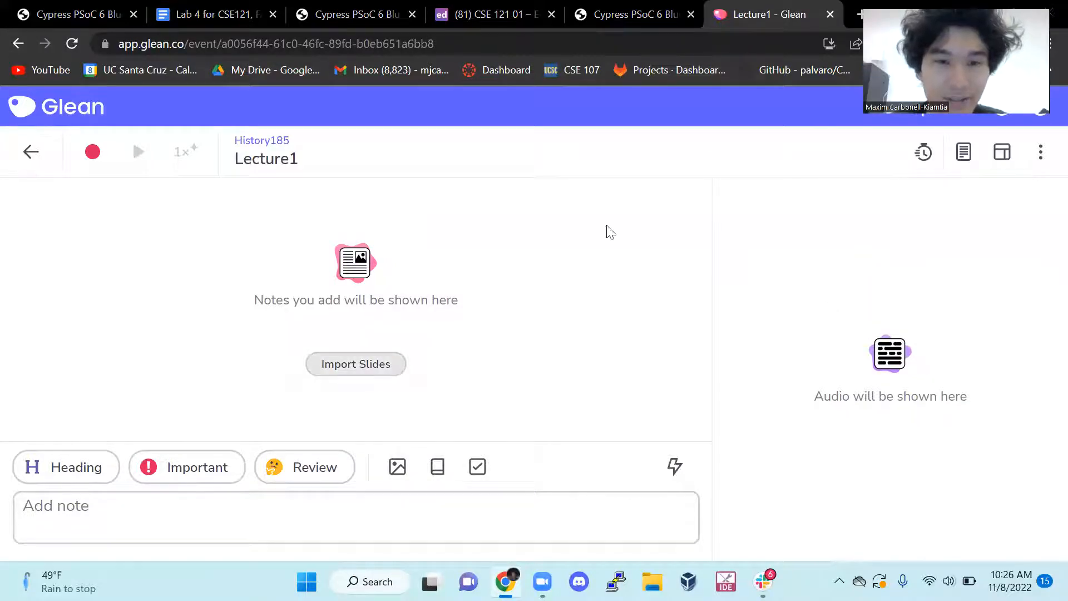
pyautogui.click(220, 155)
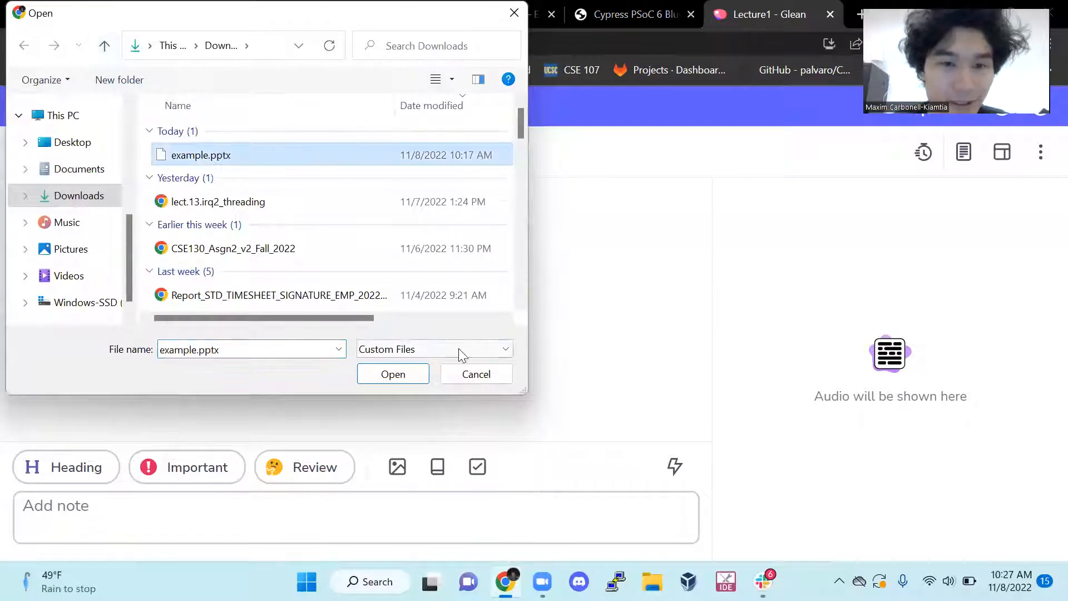
pyautogui.click(393, 375)
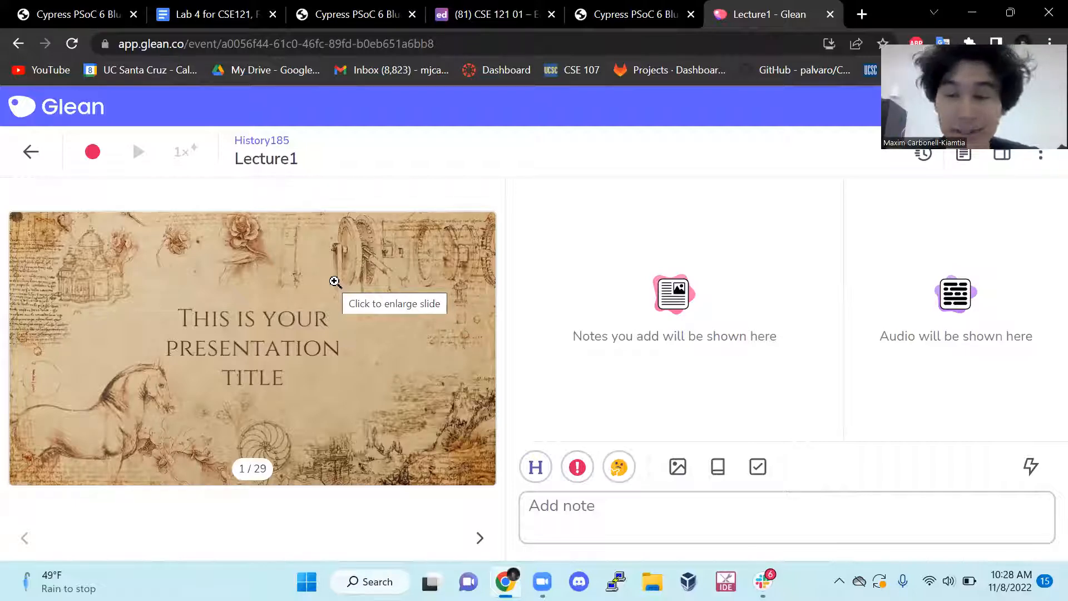
# Start an in-person microphone recording for the Lecture1 event.
pyautogui.click(102, 157)
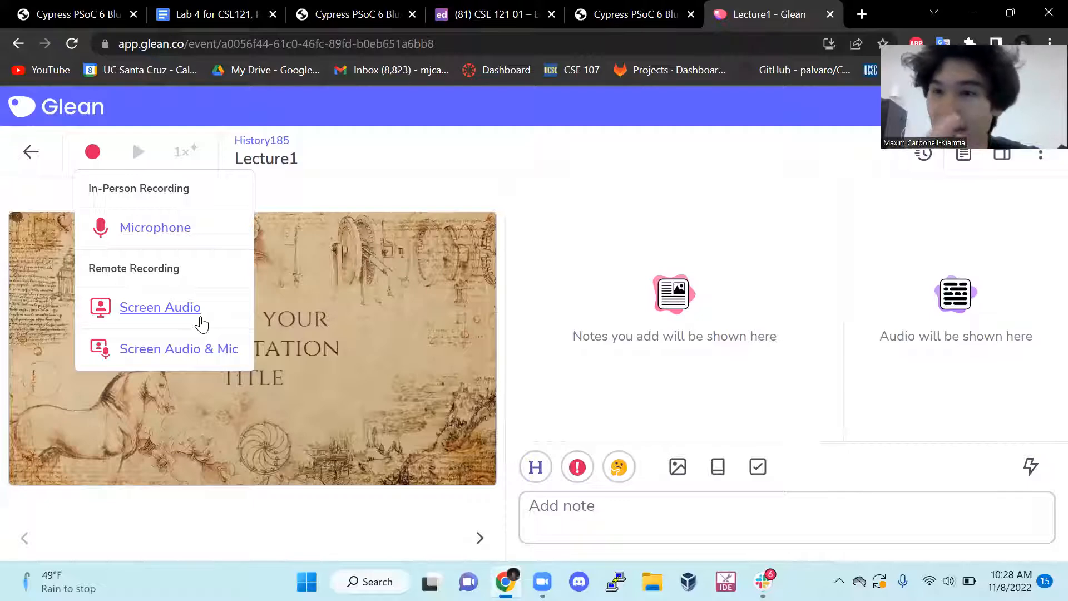
pyautogui.click(180, 243)
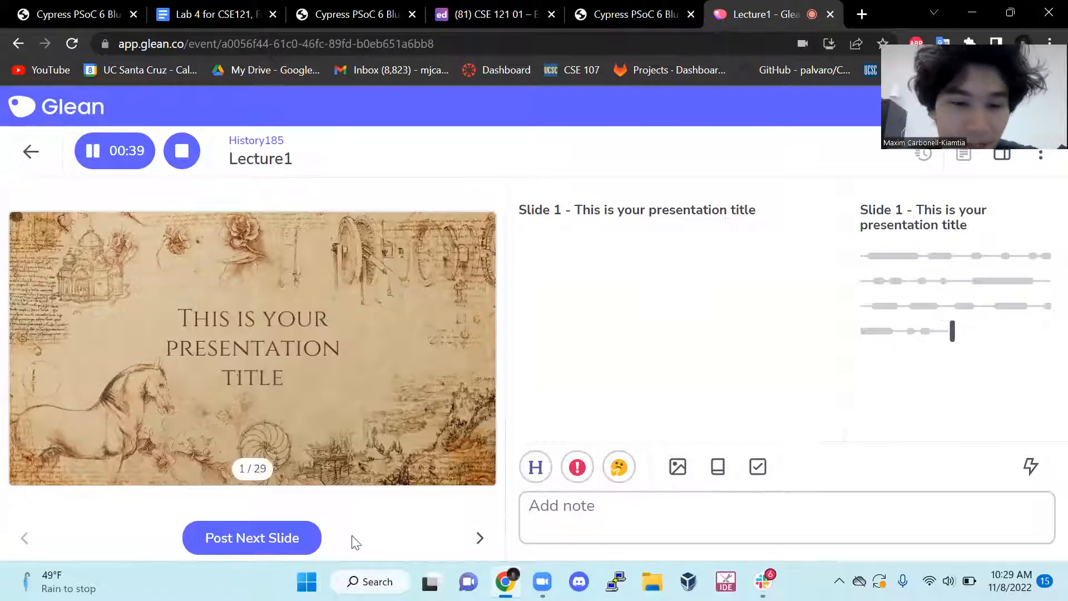
# Advance to slide 2 and insert a heading in the recorded audio at about 00:50.
pyautogui.click(477, 538)
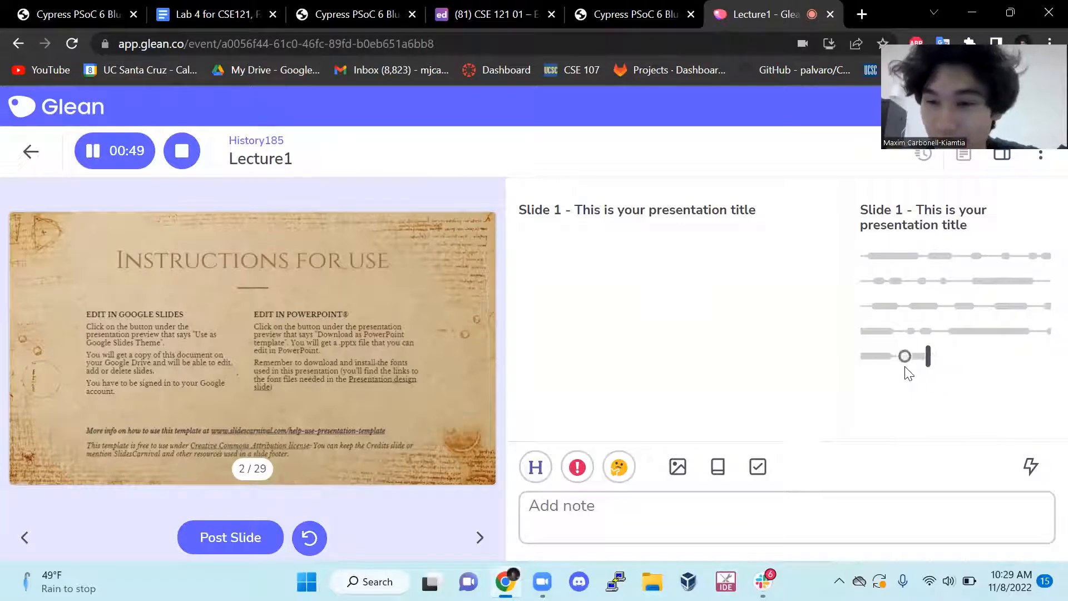
pyautogui.moveTo(942, 356)
pyautogui.click(890, 322)
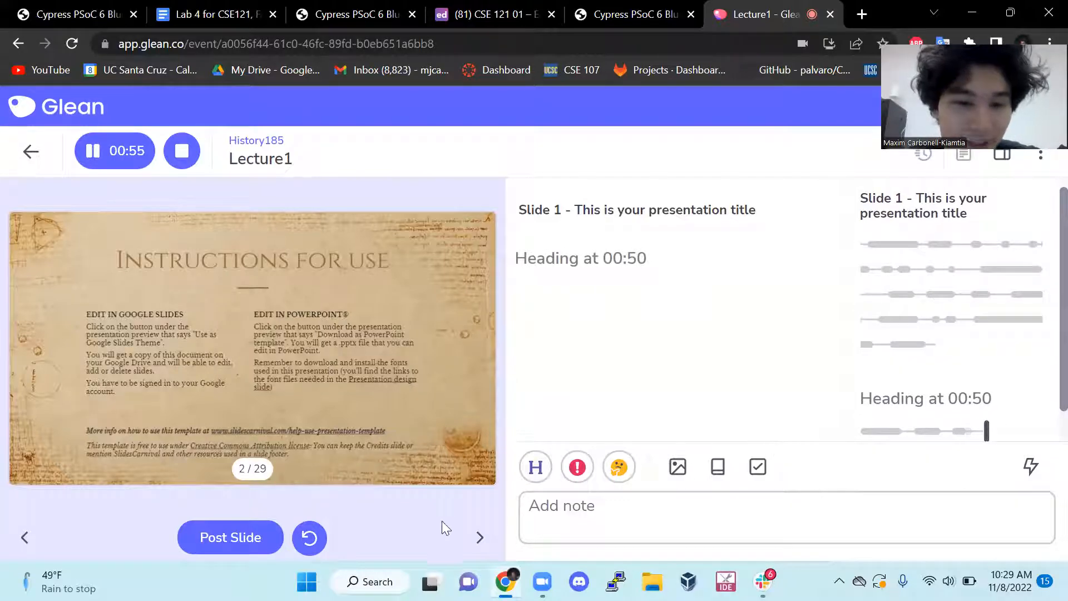
# Advance to slide 5 and mark the recorded audio at about 01:01 as important.
pyautogui.click(476, 535)
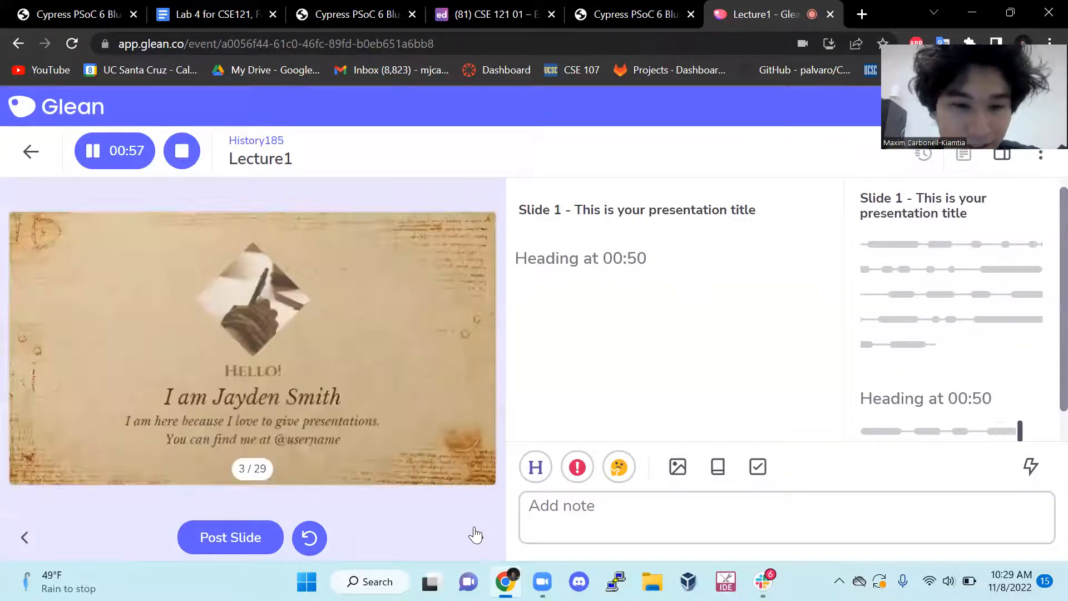
pyautogui.click(476, 535)
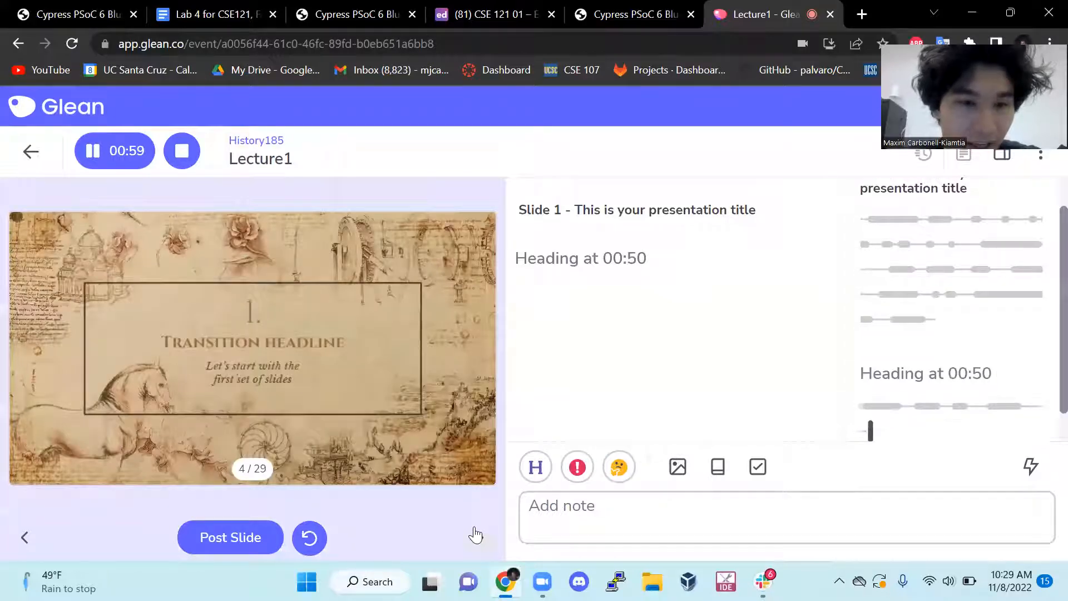
pyautogui.click(476, 535)
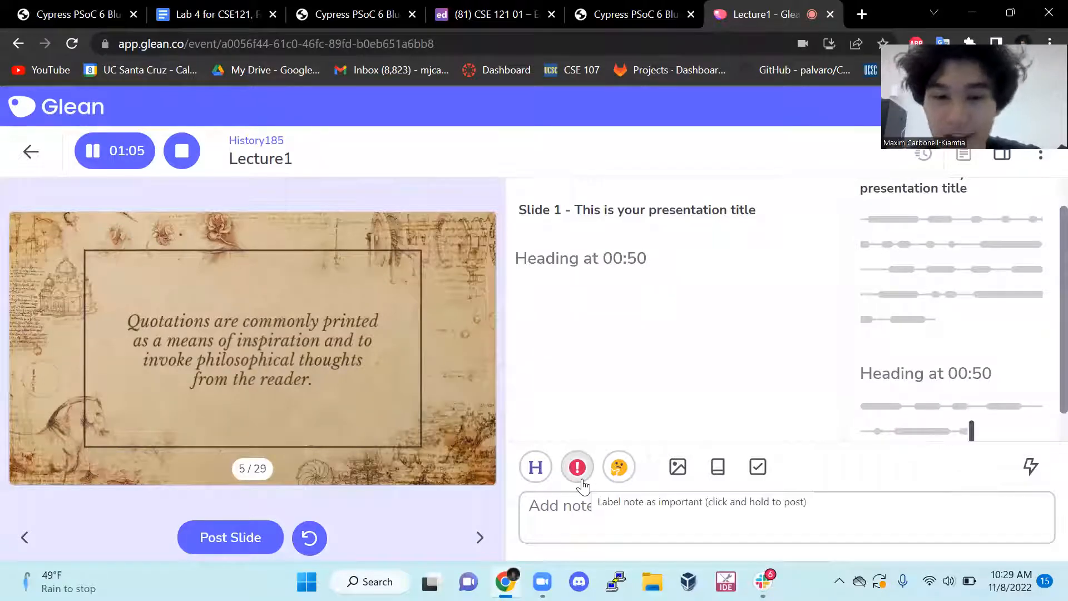
pyautogui.click(899, 432)
pyautogui.click(998, 416)
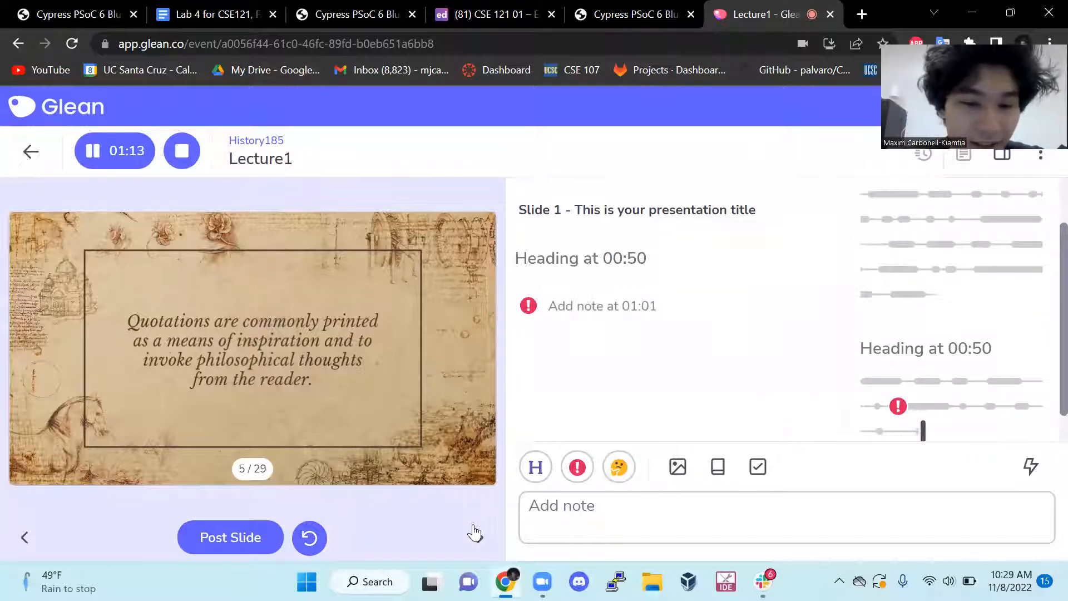
# Advance to slide 9 and mark the recorded audio at about 01:13 for review.
pyautogui.click(479, 537)
pyautogui.click(479, 537)
pyautogui.click(479, 537)
pyautogui.click(479, 537)
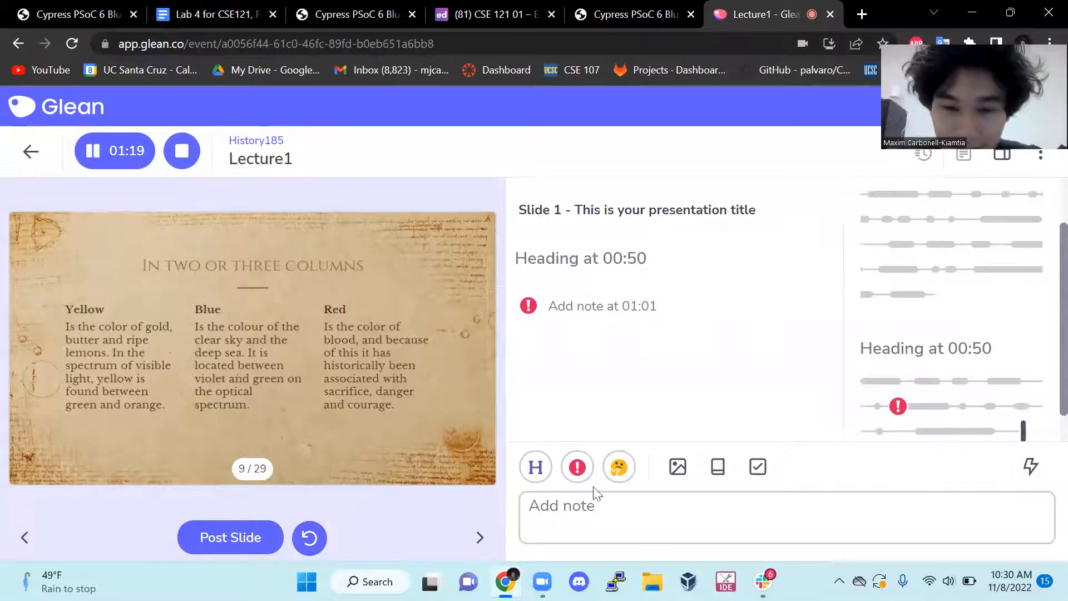
pyautogui.click(922, 431)
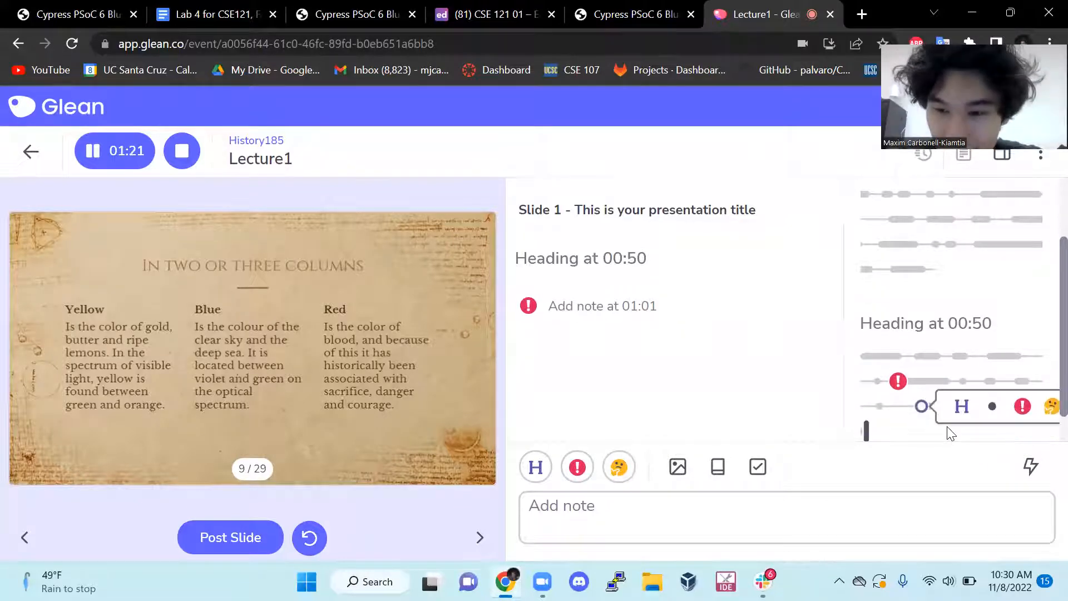
pyautogui.click(1051, 408)
# Try entering trial text "sda" in the review note at 01:13 and clear it again.
pyautogui.click(564, 352)
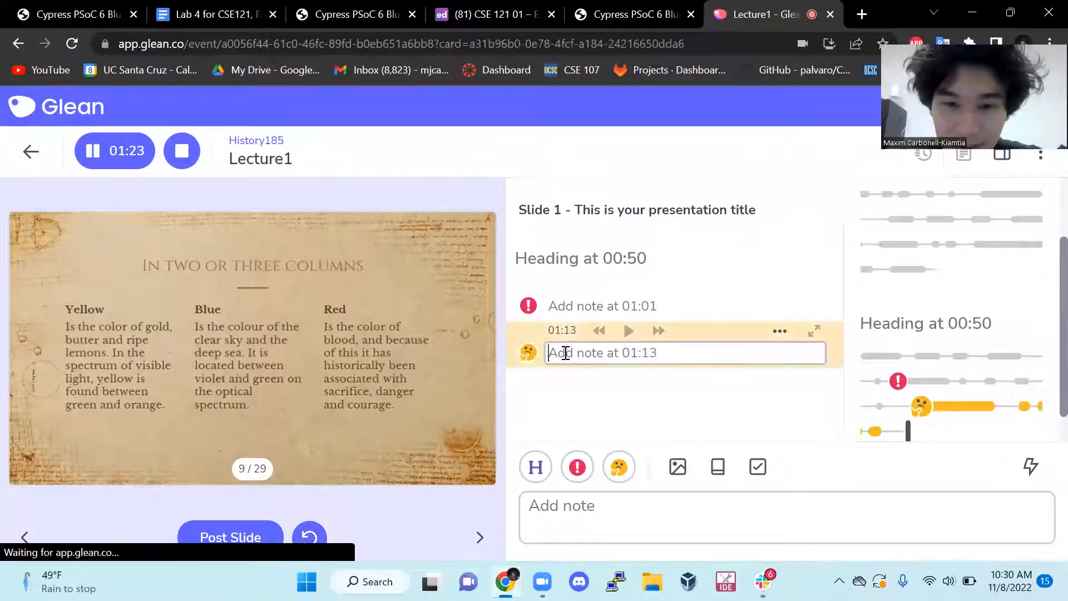
pyautogui.write('sda')
pyautogui.press('BackSpace')
pyautogui.press('BackSpace')
pyautogui.press('BackSpace')
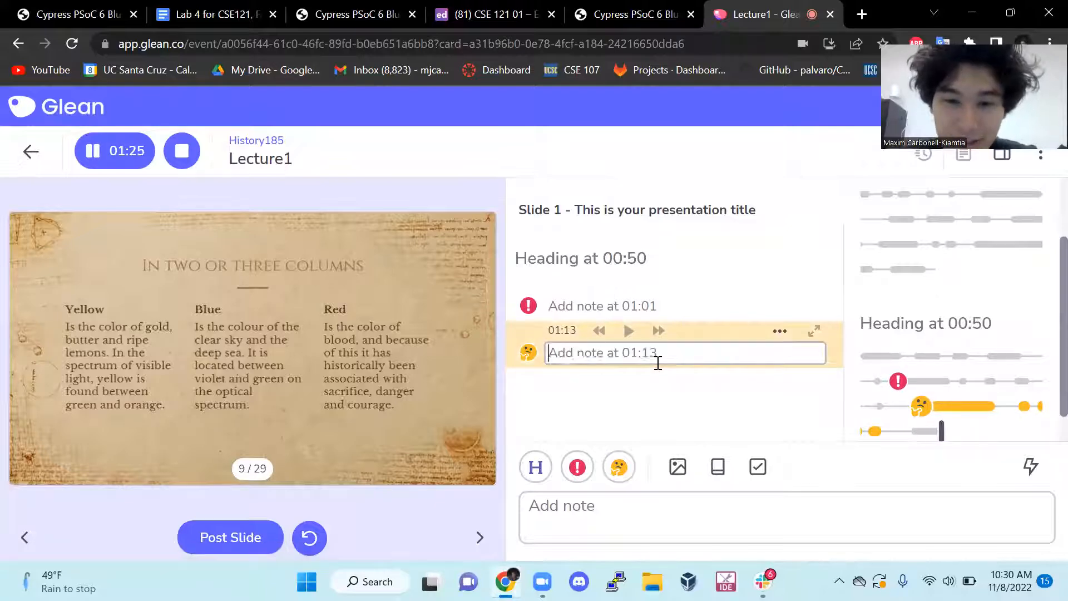
# Enter "Review yellow, blue, and red" in the review note at 01:13 and "Quotations are important" in the important note at 01:01.
pyautogui.write('Review y')
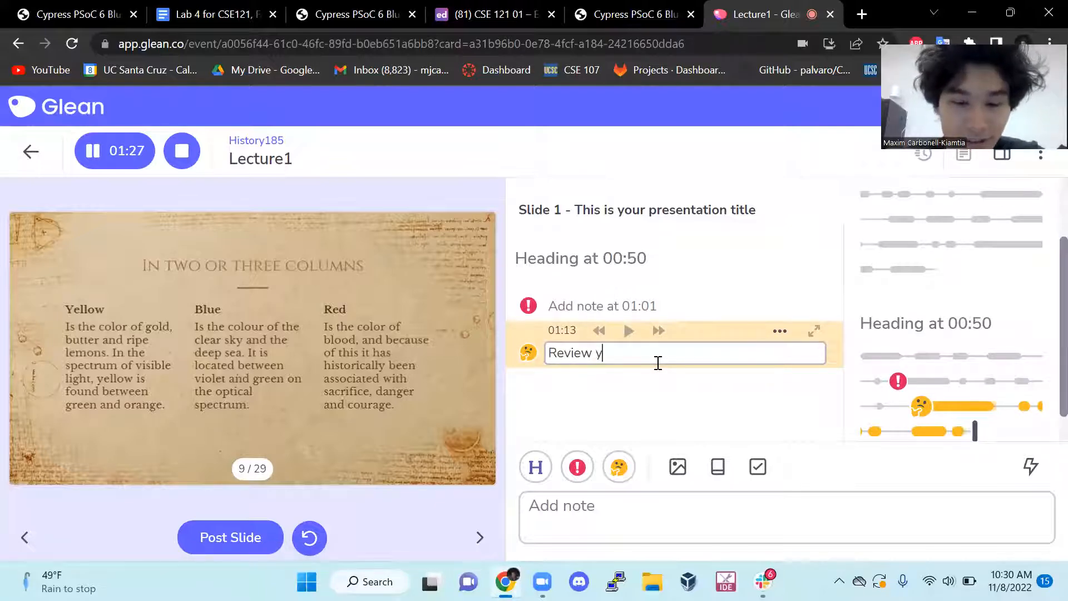
pyautogui.write('ellow, blue, and red')
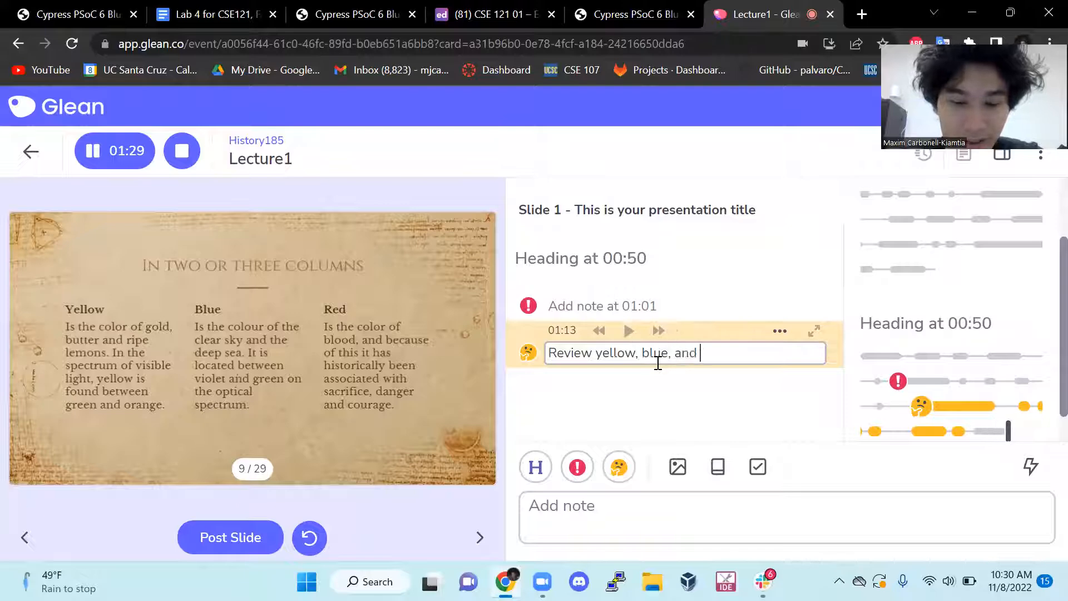
pyautogui.click(609, 305)
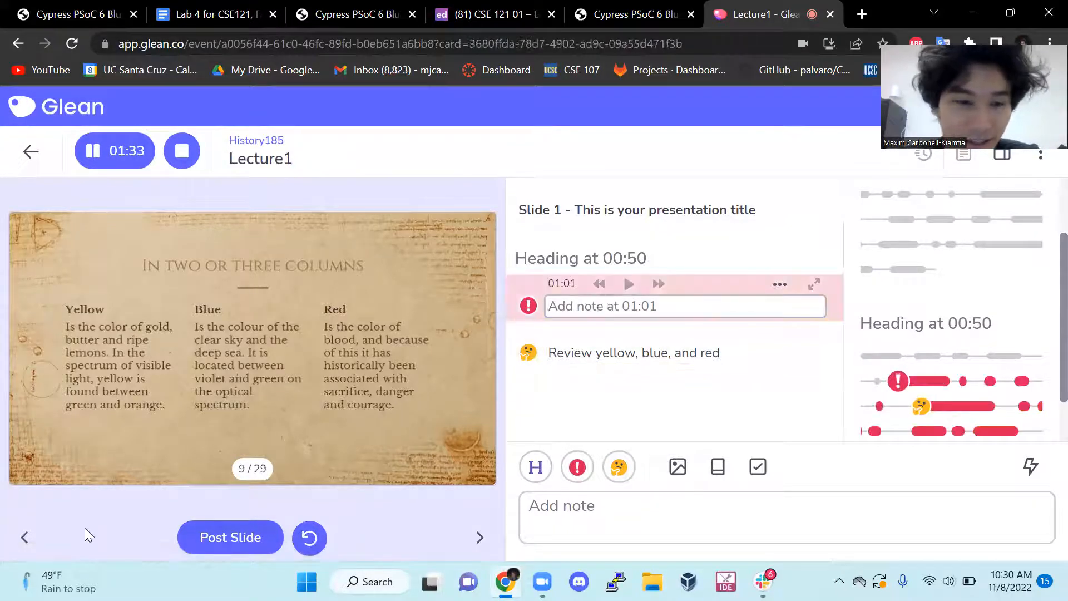
pyautogui.click(24, 538)
pyautogui.click(573, 307)
pyautogui.write('Qu')
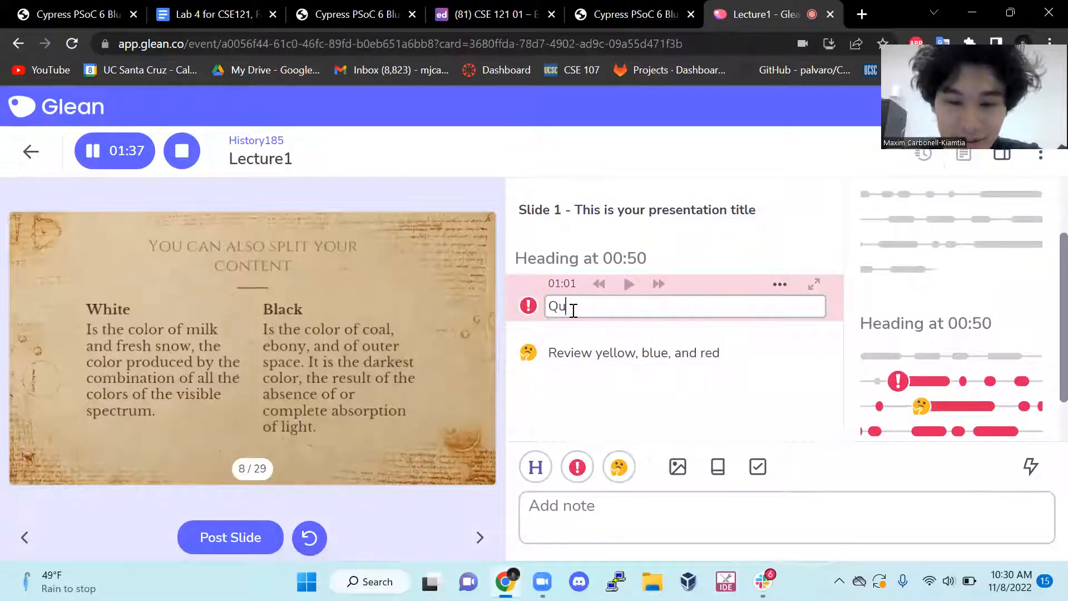
pyautogui.write('atations are important')
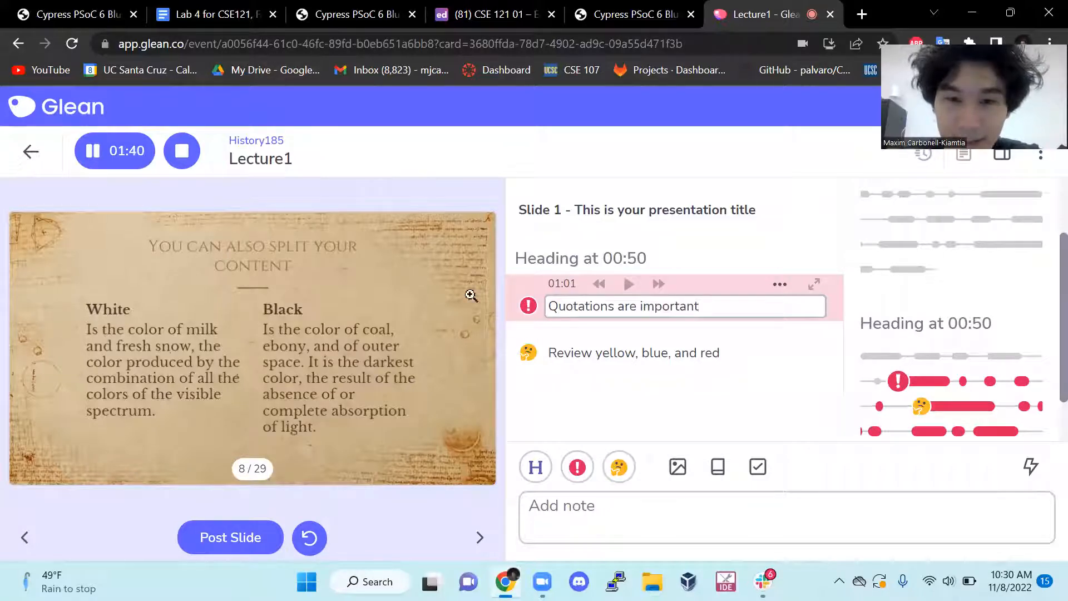
# Go back to slide 5 and title the heading at 00:50 "Instructions".
pyautogui.click(575, 259)
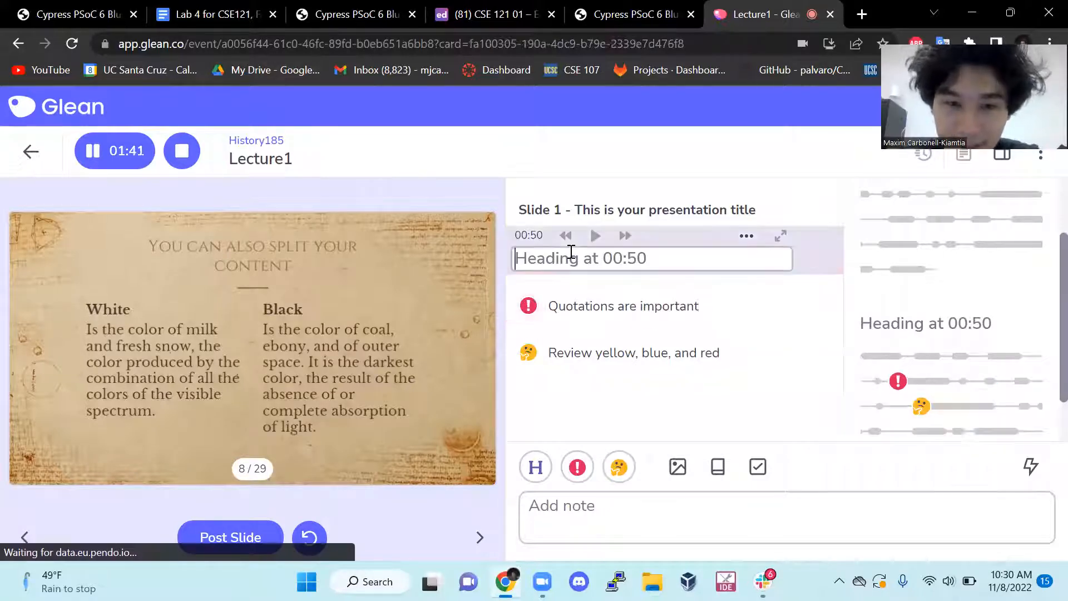
pyautogui.click(26, 540)
pyautogui.click(25, 539)
pyautogui.click(26, 539)
pyautogui.click(533, 257)
pyautogui.write('Instructions')
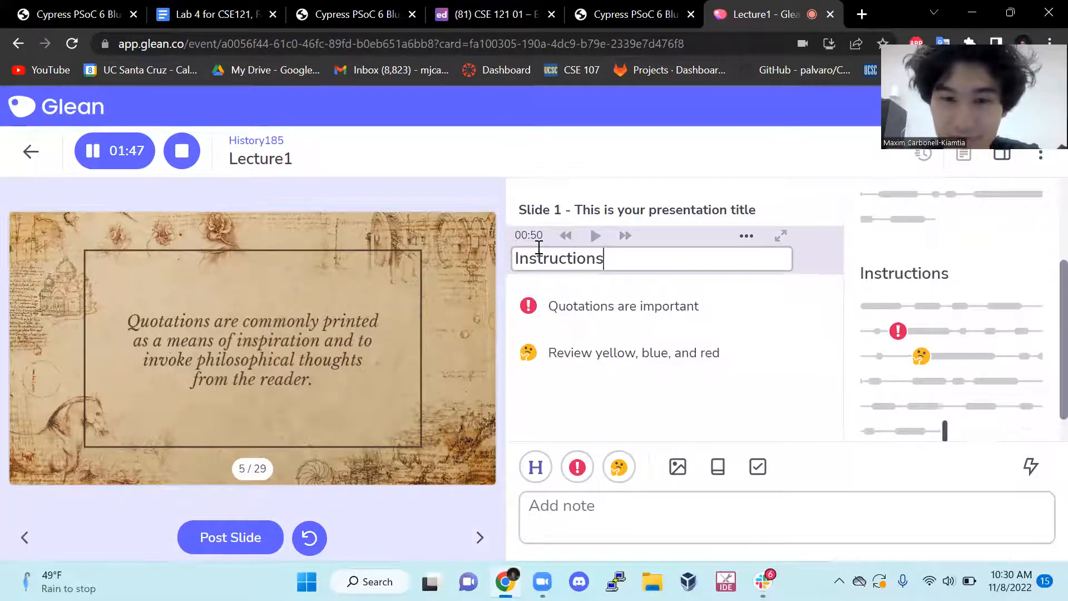
pyautogui.click(772, 417)
pyautogui.scroll(-1, 857, 389)
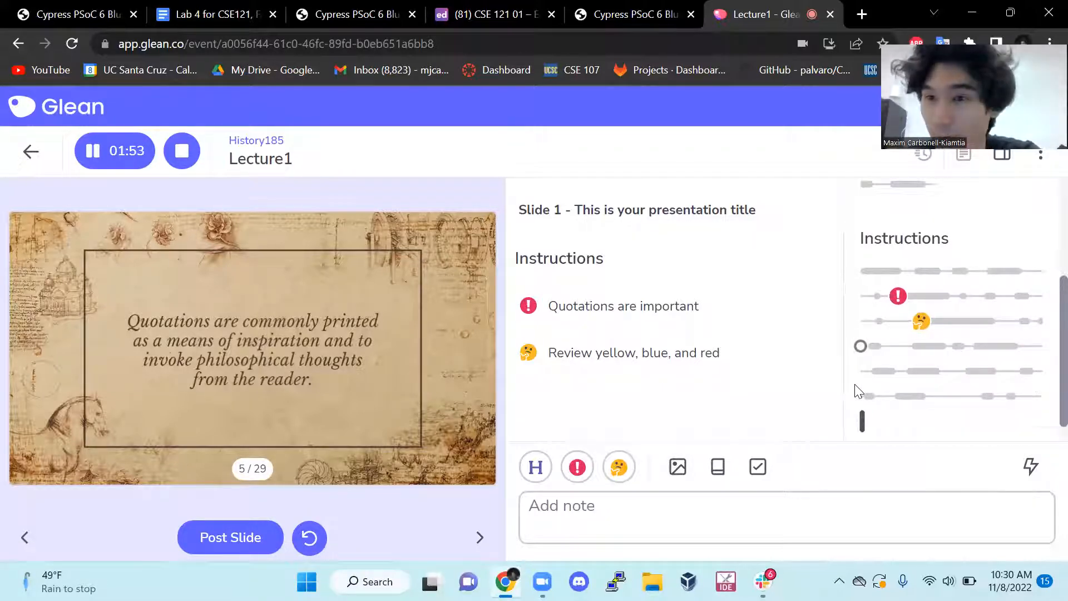
# Turn on shortcut mode for the labelling and posting tools in place of the note entry box.
pyautogui.rightClick(1032, 473)
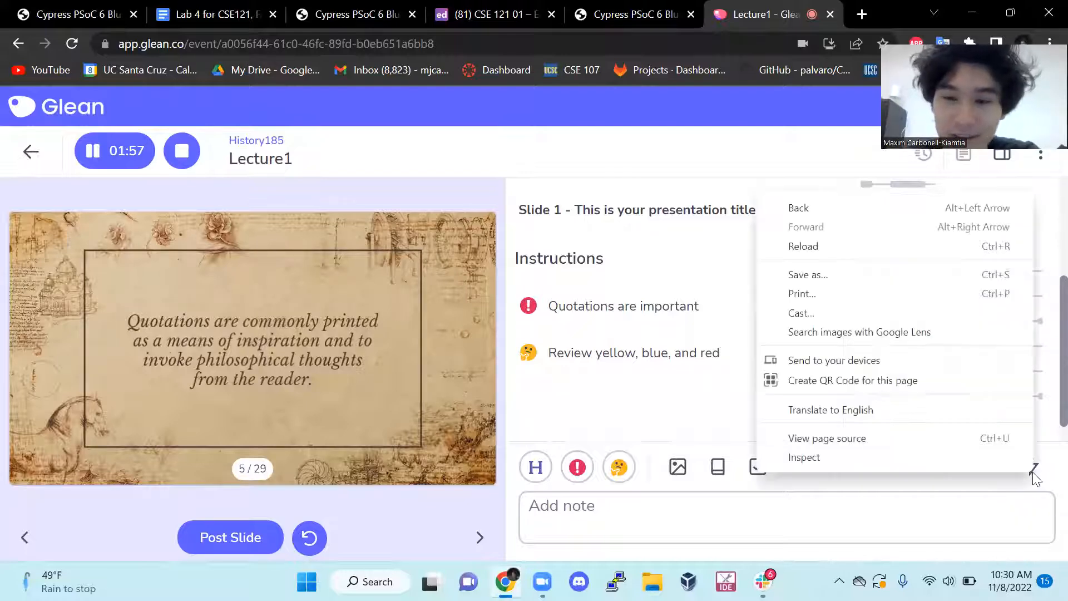
pyautogui.click(1029, 466)
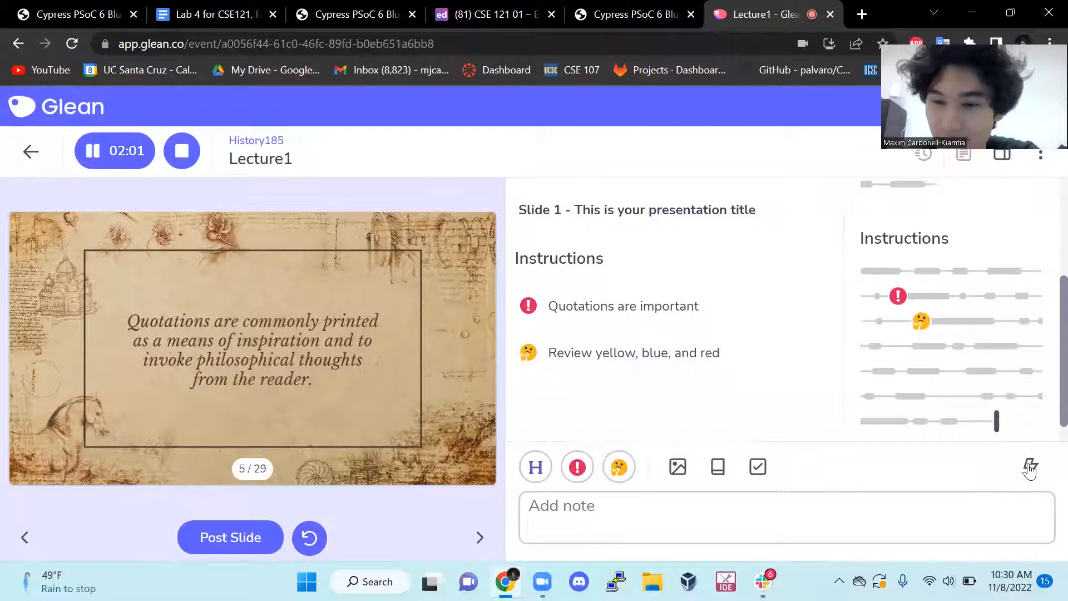
pyautogui.click(1029, 468)
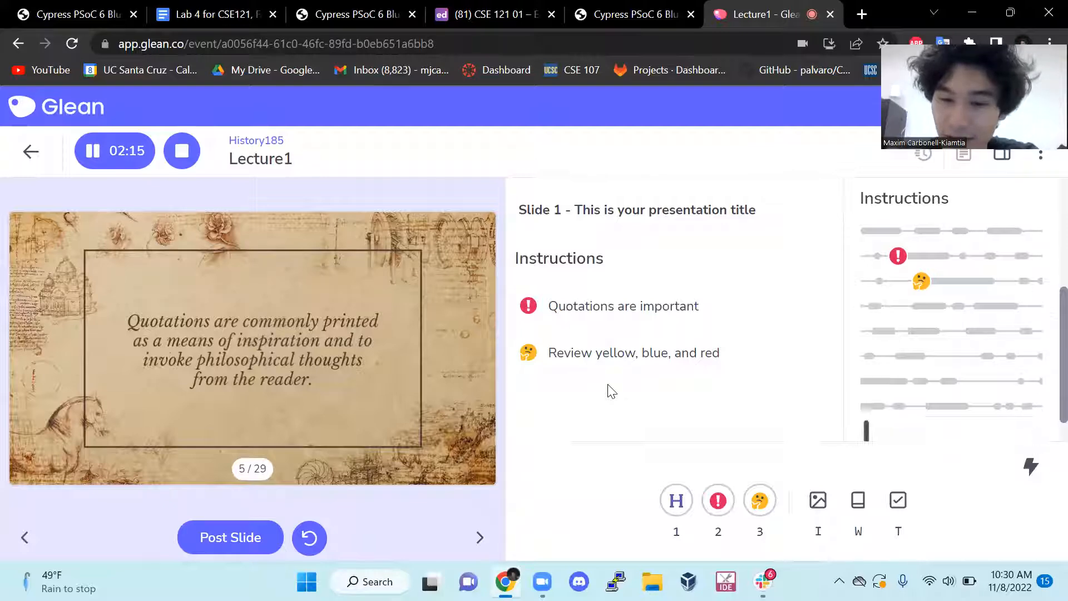
pyautogui.click(865, 498)
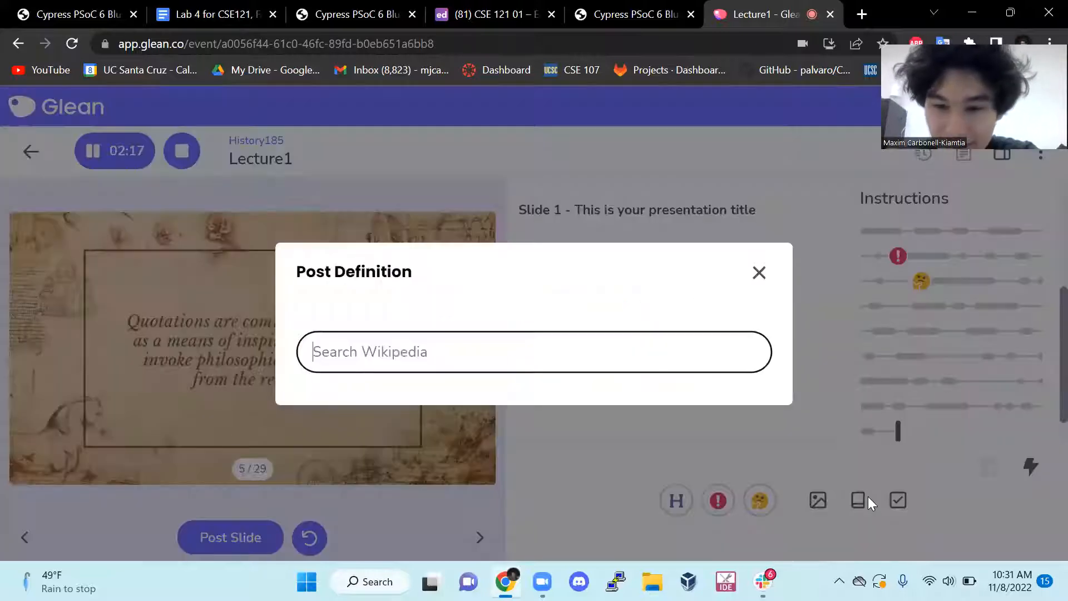
pyautogui.click(761, 270)
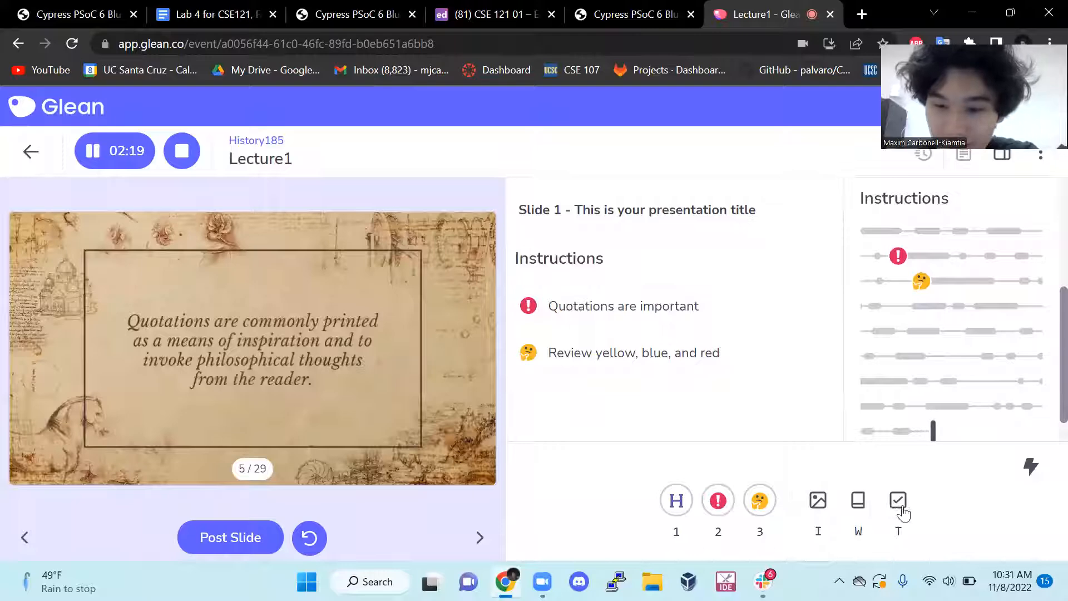
pyautogui.click(898, 500)
pyautogui.click(760, 268)
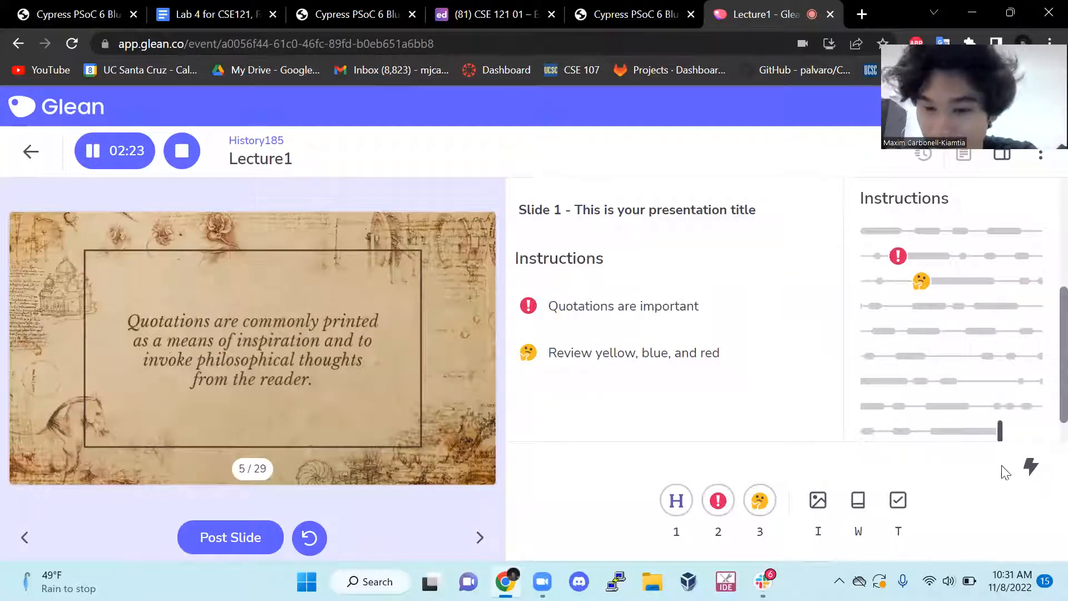
# Using the tools' shortcuts, add a heading at about 02:22, an important label at about 02:26 and a review label at about 02:29.
pyautogui.press('1')
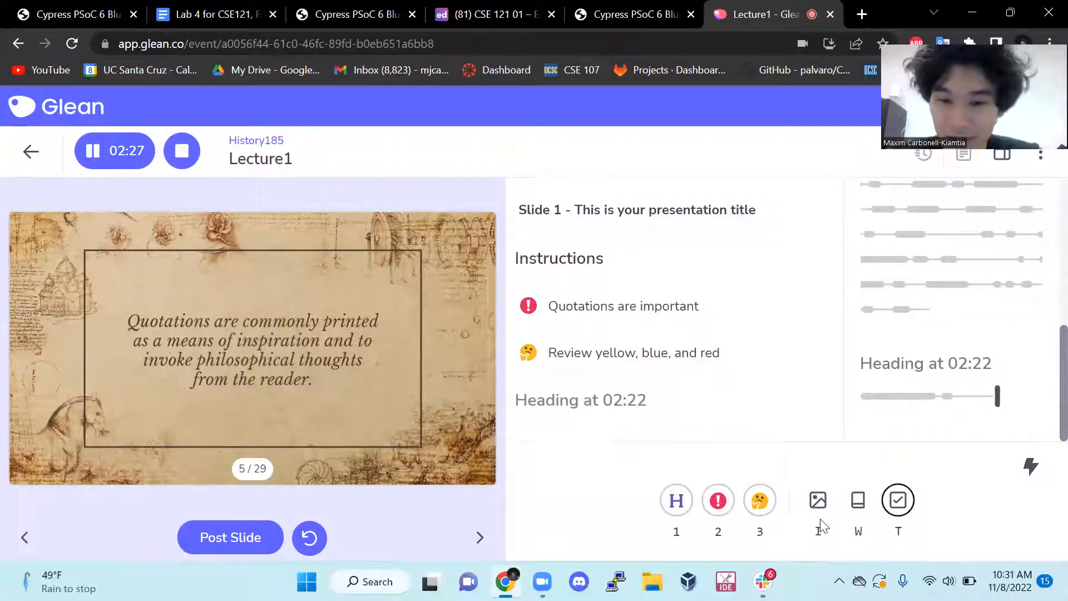
pyautogui.press('2')
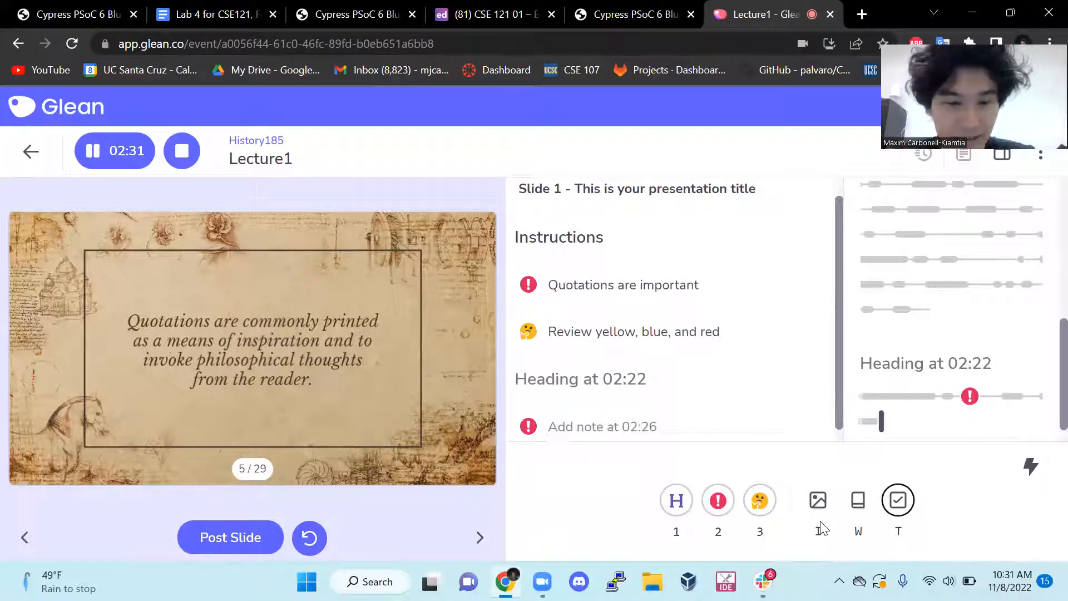
pyautogui.press('3')
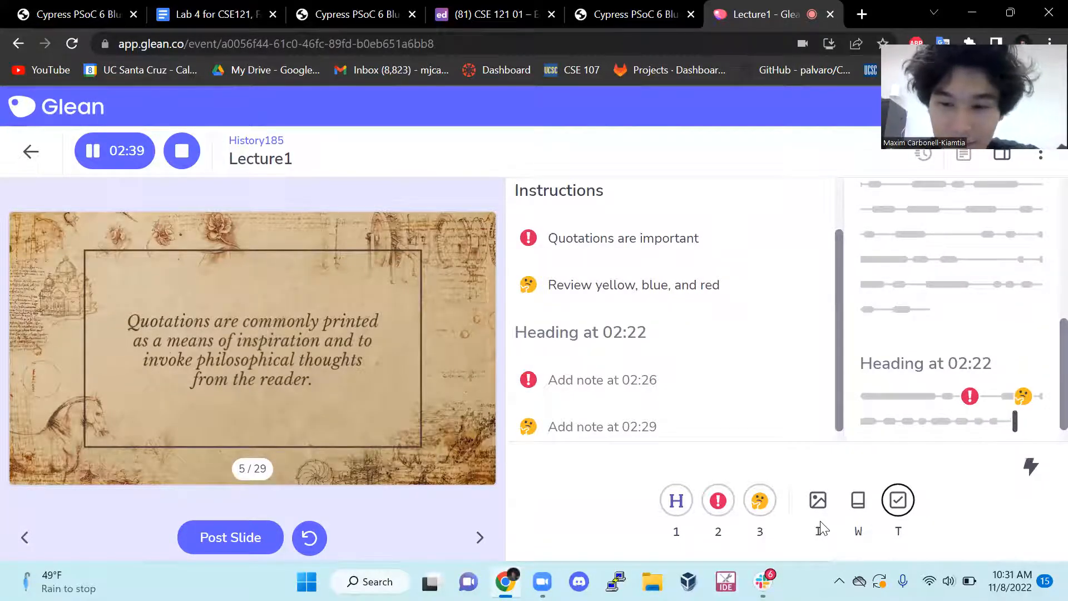
# Post the image readAttributeValuePeer from the Downloads folder to the notes at about 02:38.
pyautogui.press('i')
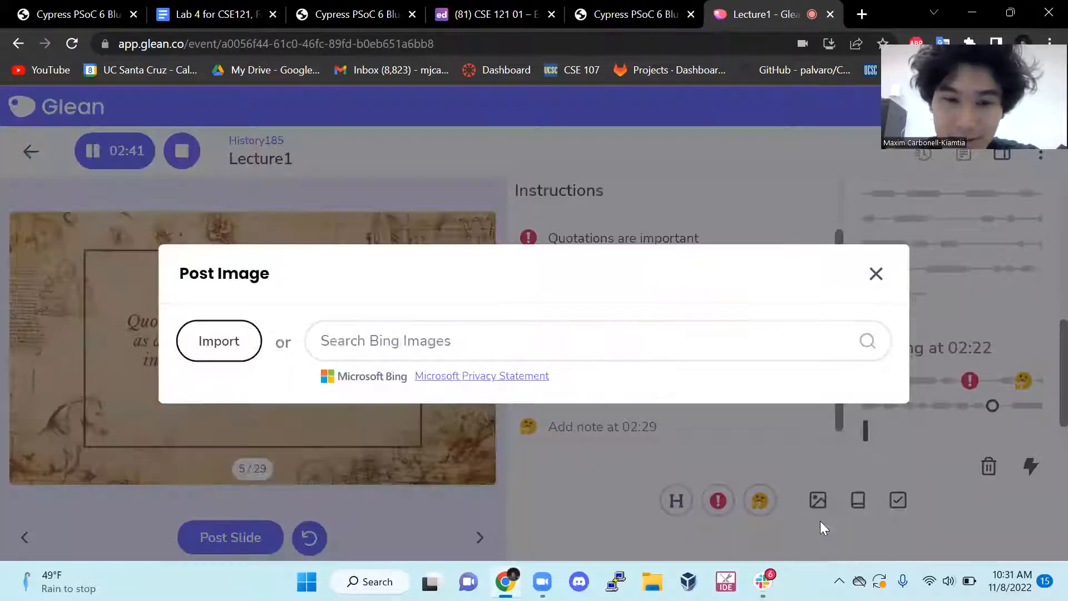
pyautogui.click(214, 328)
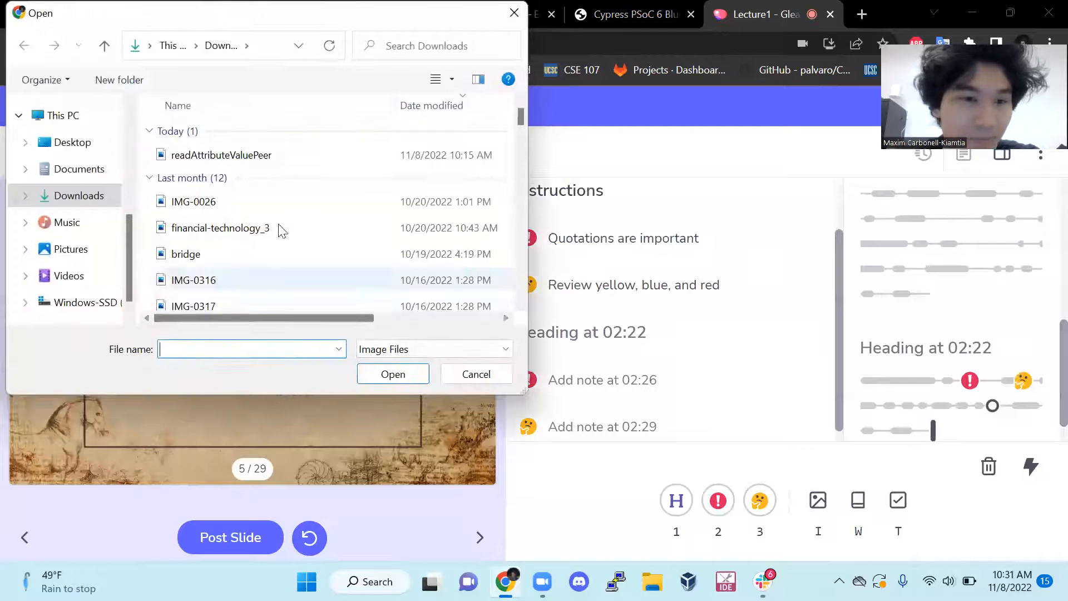
pyautogui.click(312, 152)
pyautogui.click(409, 374)
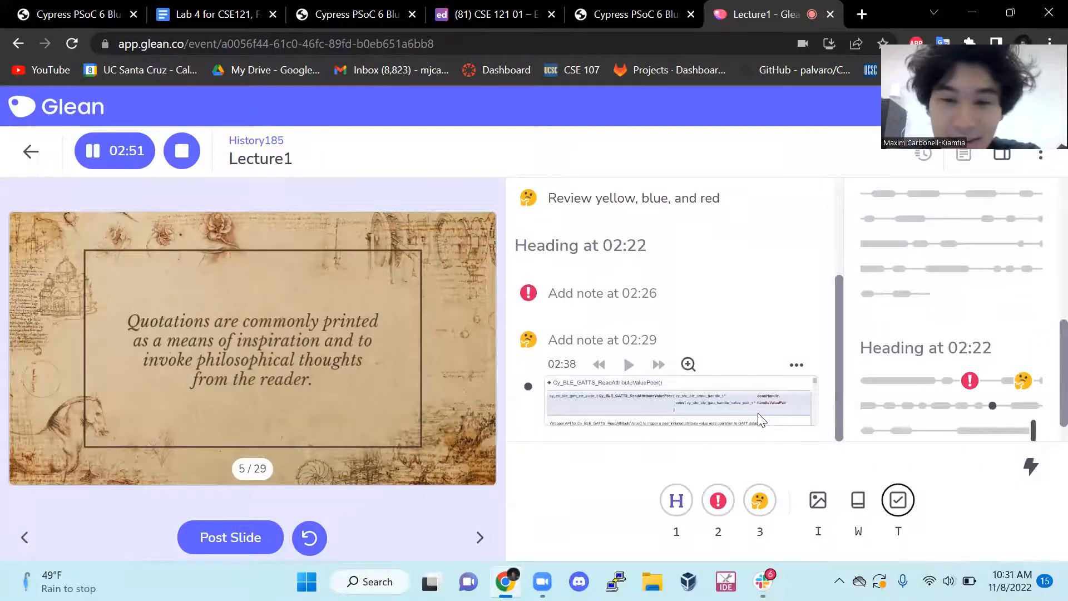
# Search Wikipedia for "value" and post the Value (economics) definition to the notes at about 02:59.
pyautogui.click(862, 500)
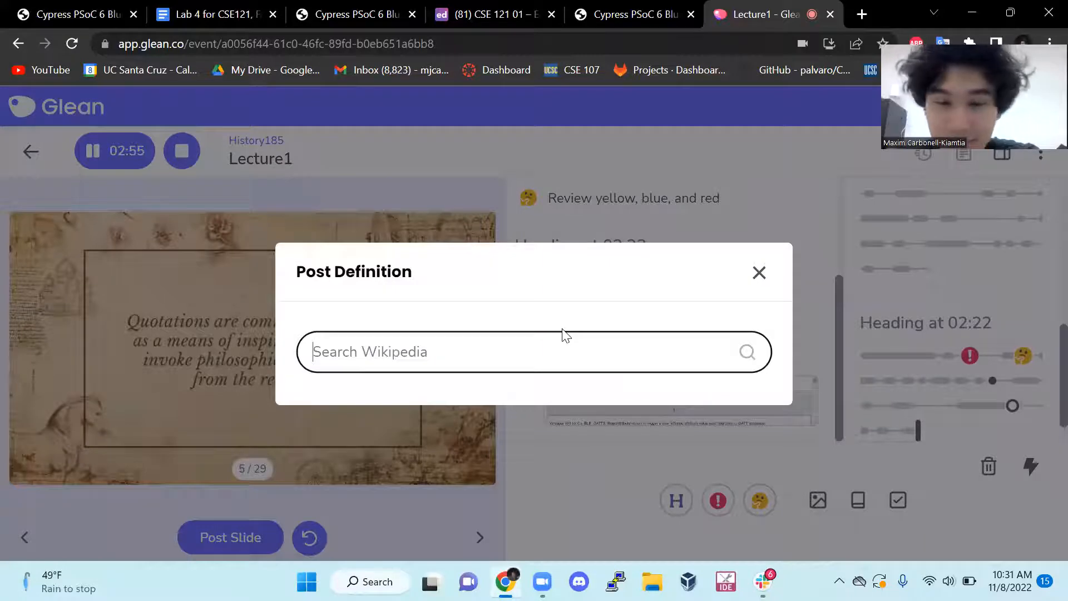
pyautogui.click(759, 272)
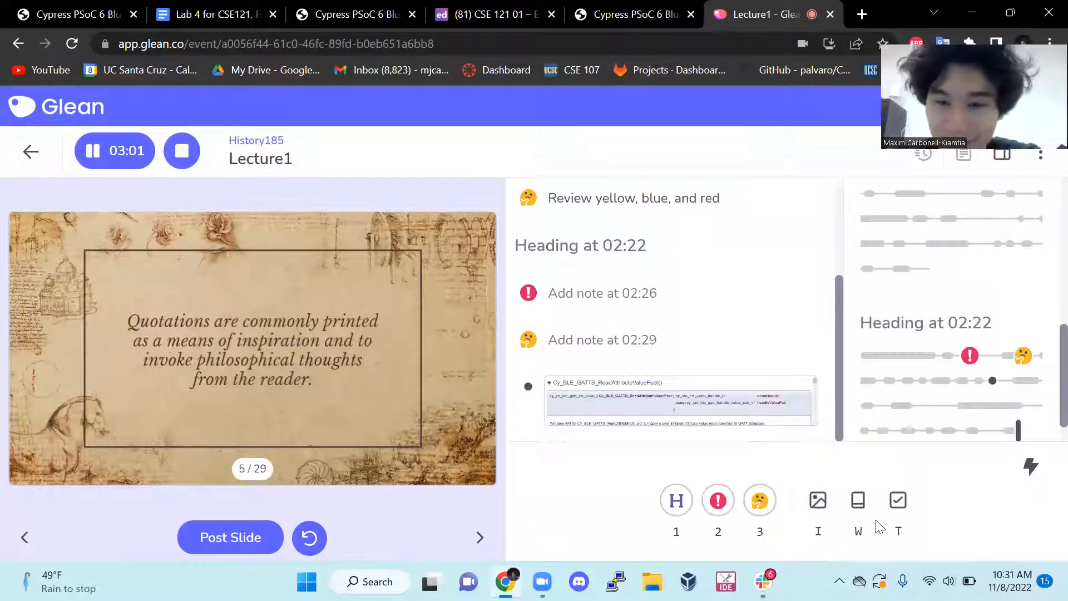
pyautogui.click(858, 501)
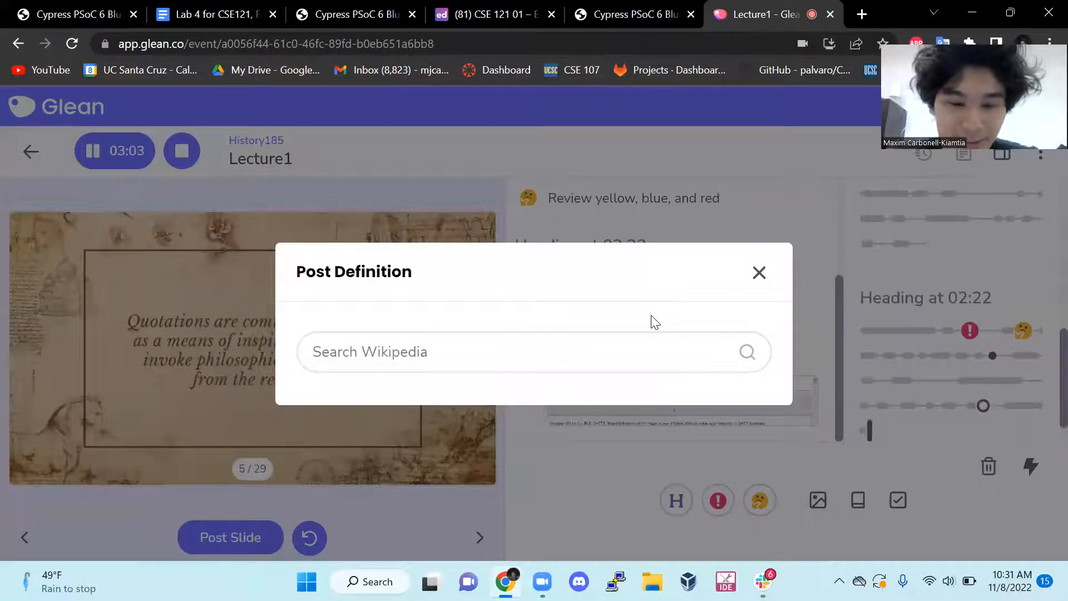
pyautogui.write('value')
pyautogui.press('Return')
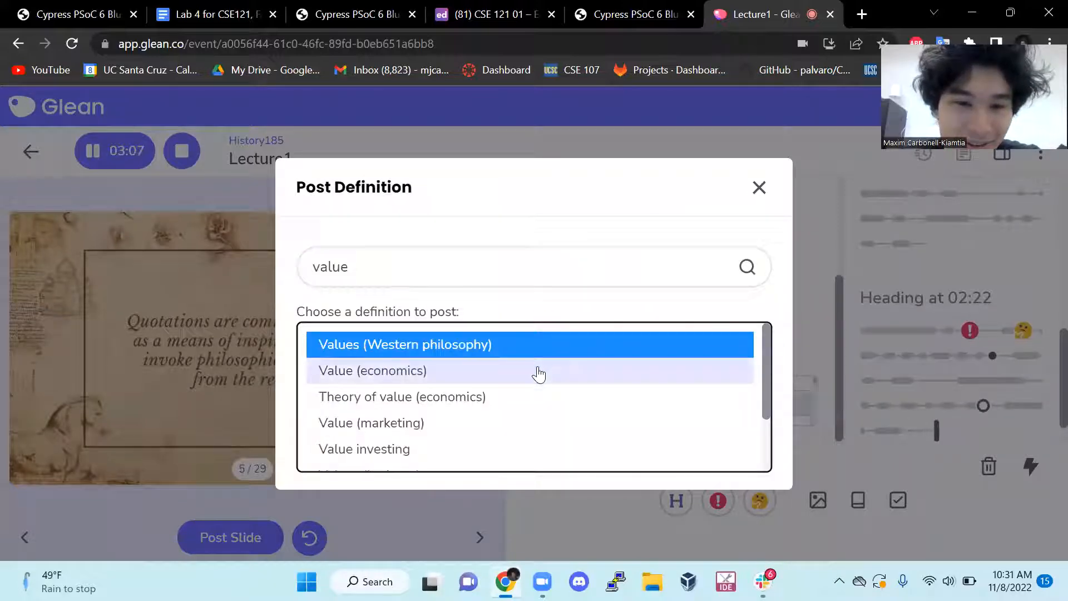
pyautogui.click(525, 369)
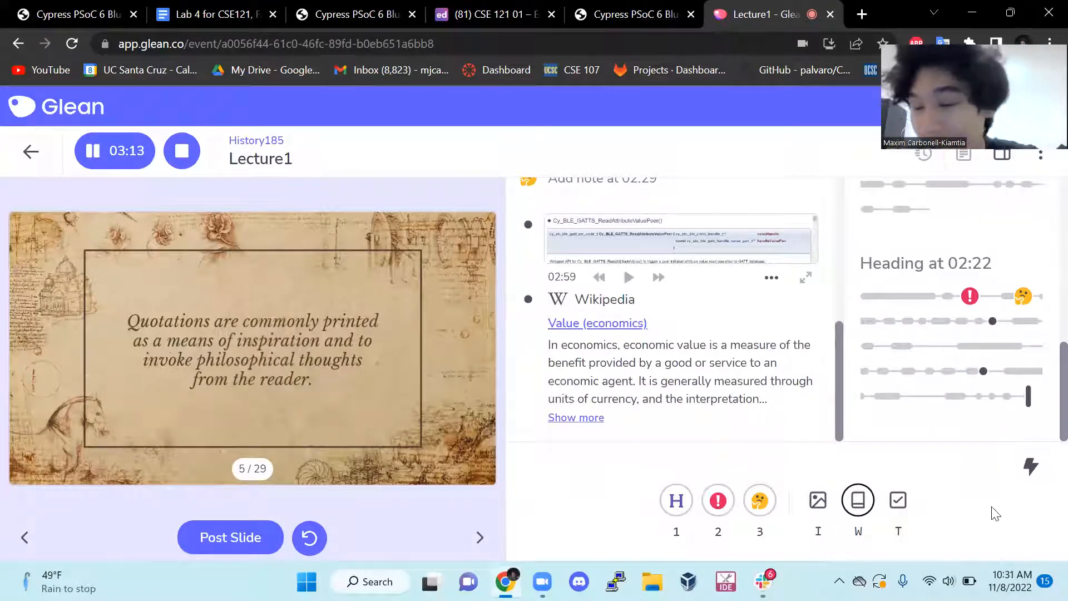
# Post the task "Review yellow blue and red by Thursday" at about 03:15 and mark it as completed.
pyautogui.click(948, 573)
pyautogui.click(947, 570)
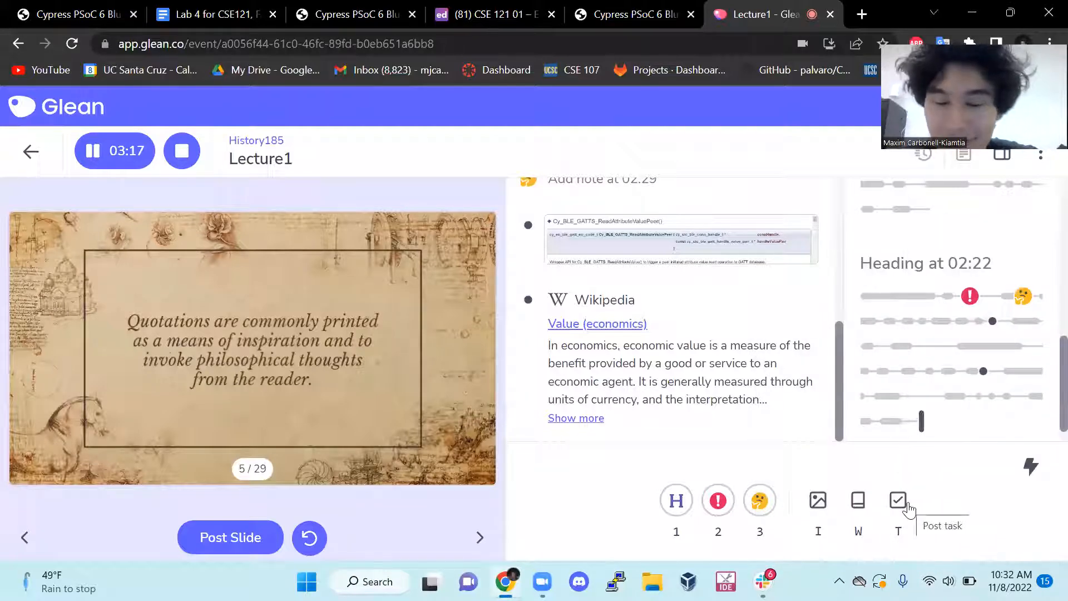
pyautogui.click(908, 507)
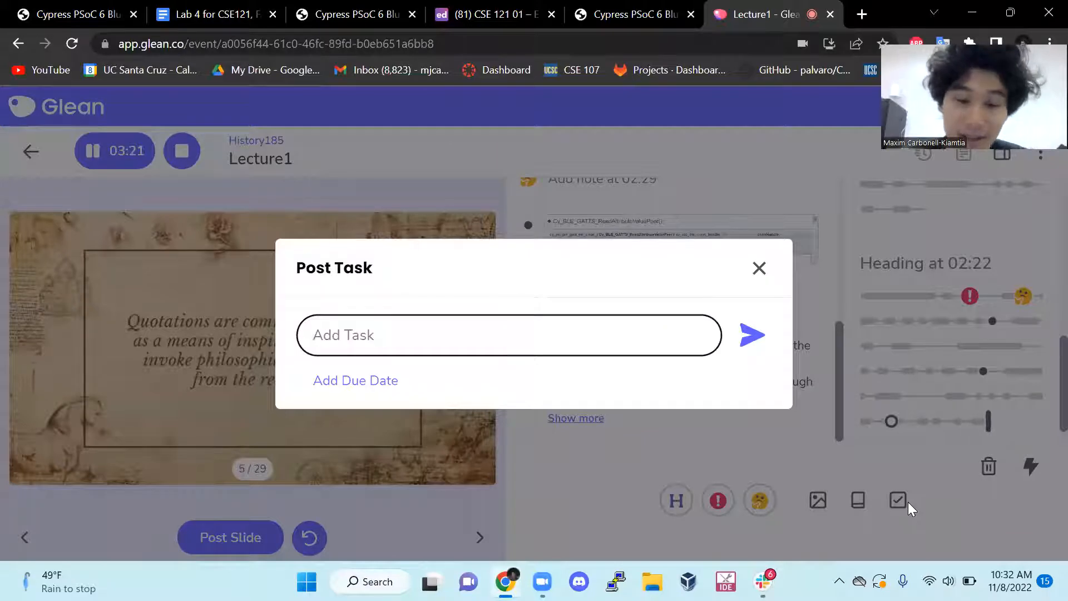
pyautogui.write('Do this')
pyautogui.hotkey('ctrl', 'BackSpace')
pyautogui.write('eview')
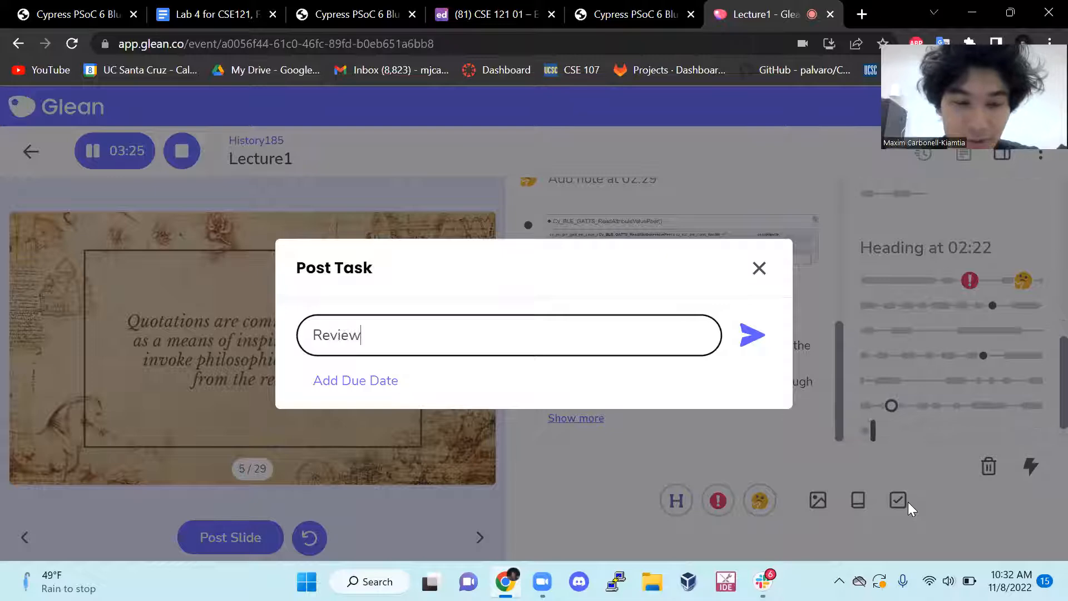
pyautogui.write(' yellow blue and r')
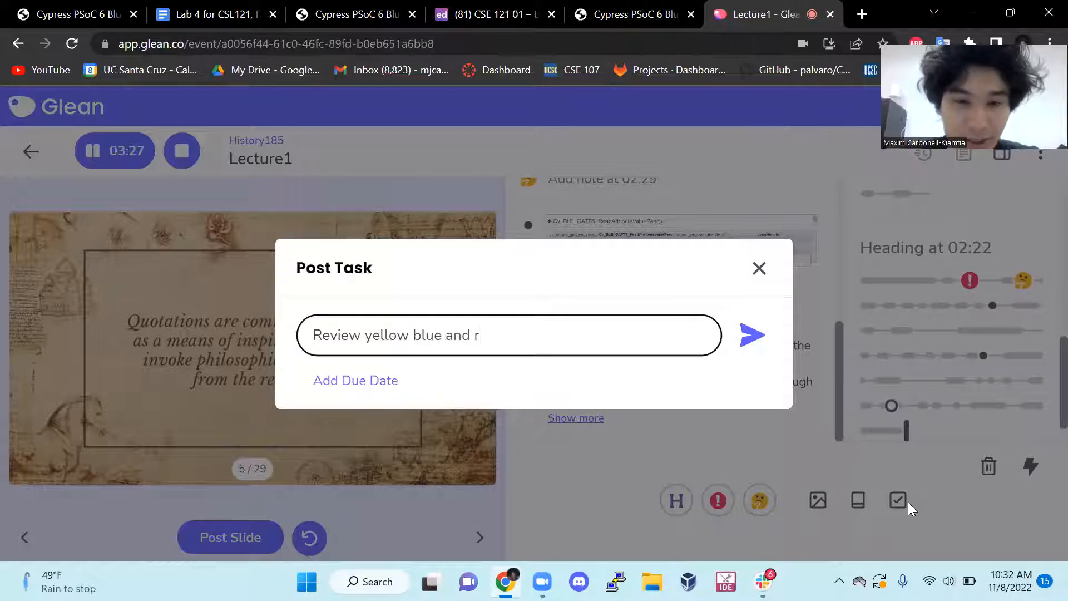
pyautogui.write('ed by Thursday')
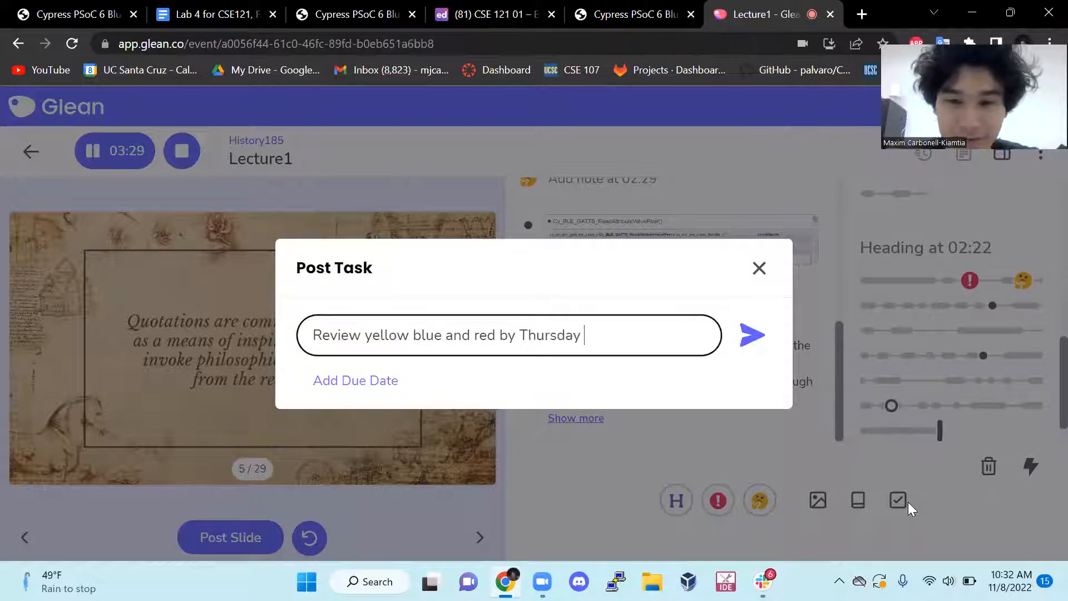
pyautogui.click(760, 330)
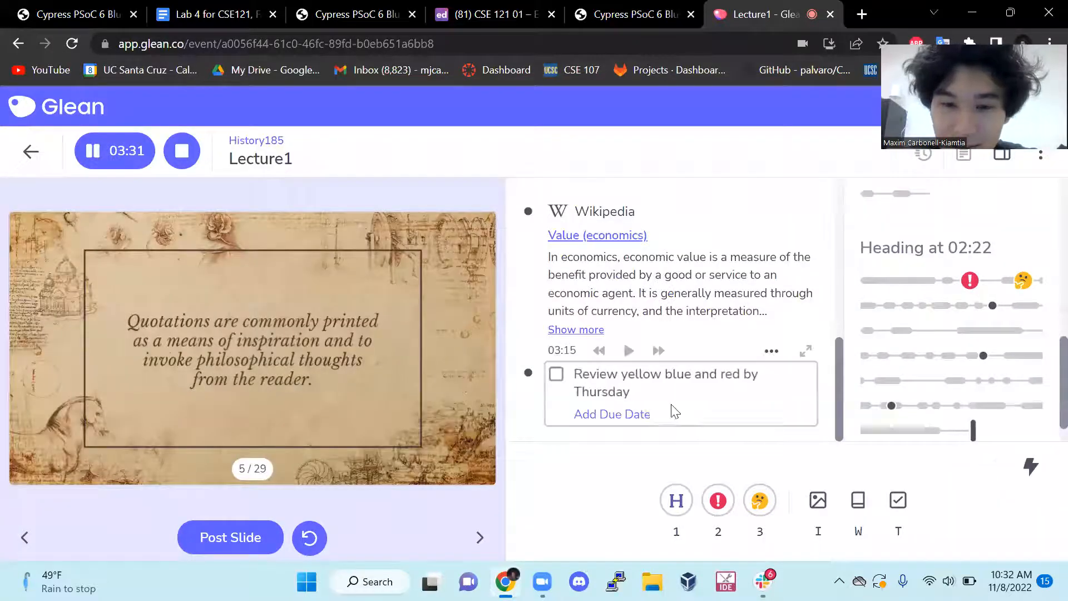
pyautogui.click(557, 379)
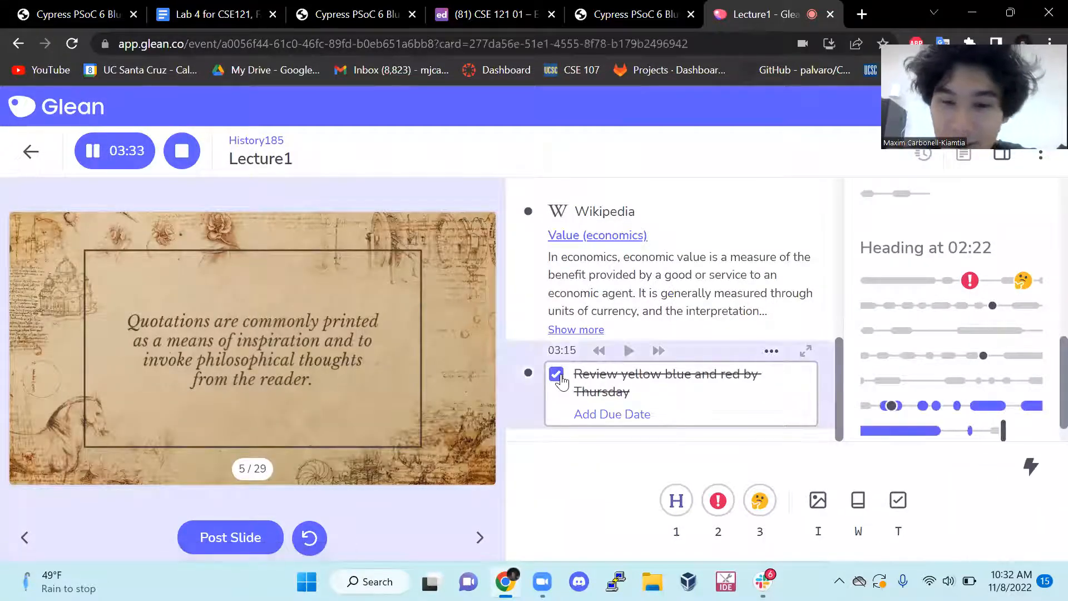
pyautogui.click(623, 391)
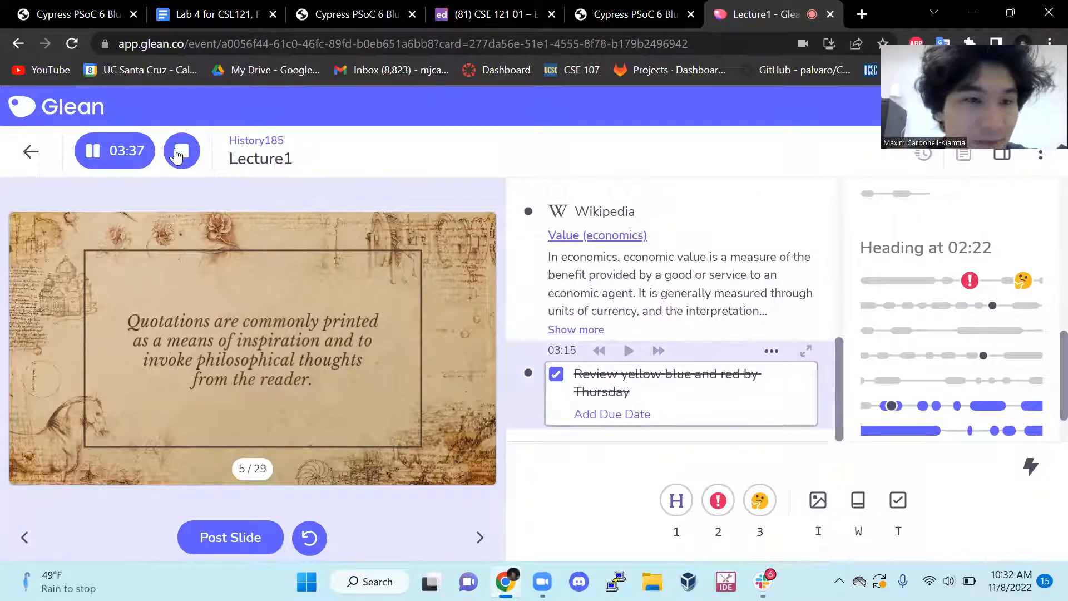
# Stop the audio recording of Lecture1 and look over the notes taken.
pyautogui.click(179, 153)
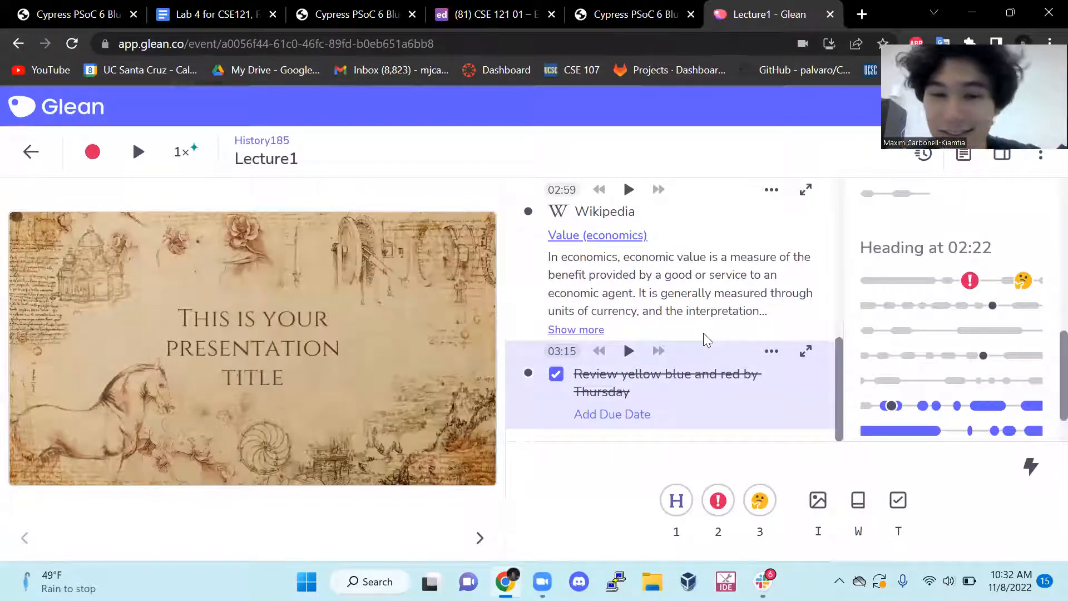
pyautogui.scroll(6, 703, 332)
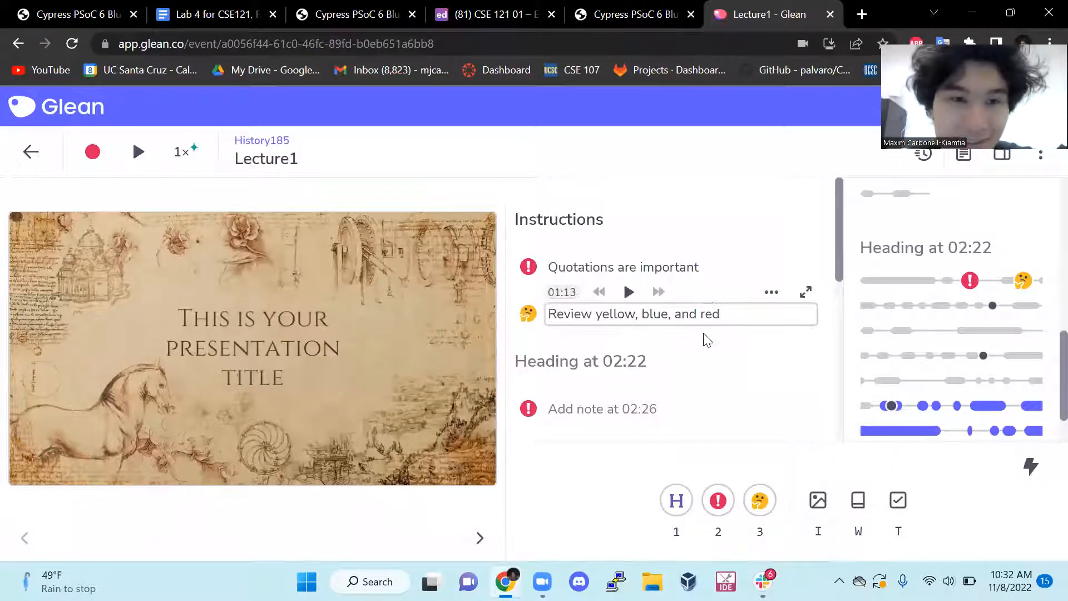
pyautogui.scroll(-6, 706, 340)
pyautogui.moveTo(827, 159); pyautogui.dragTo(723, 167)
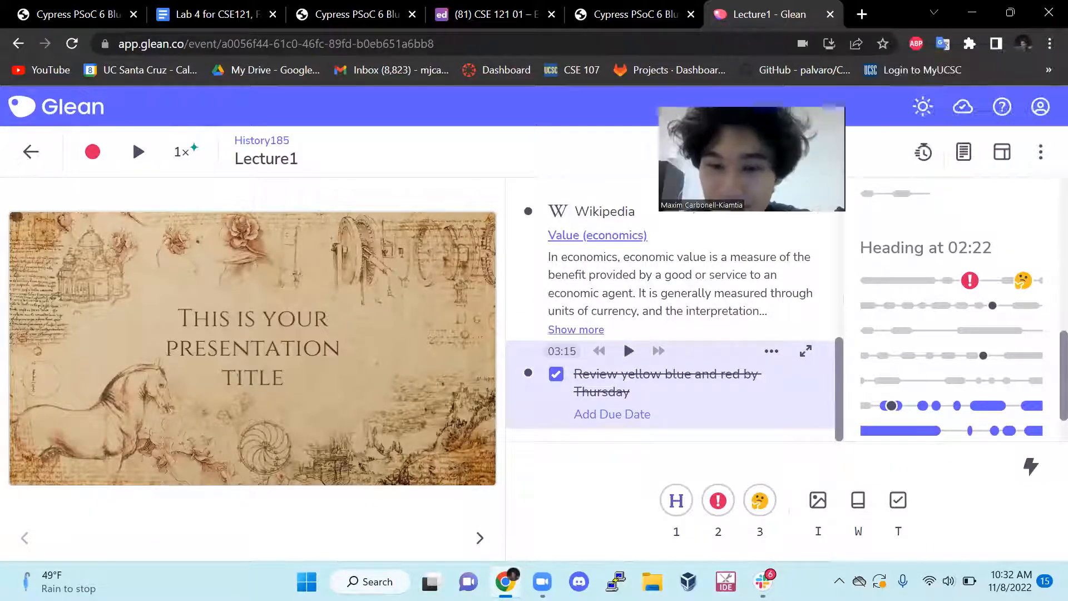